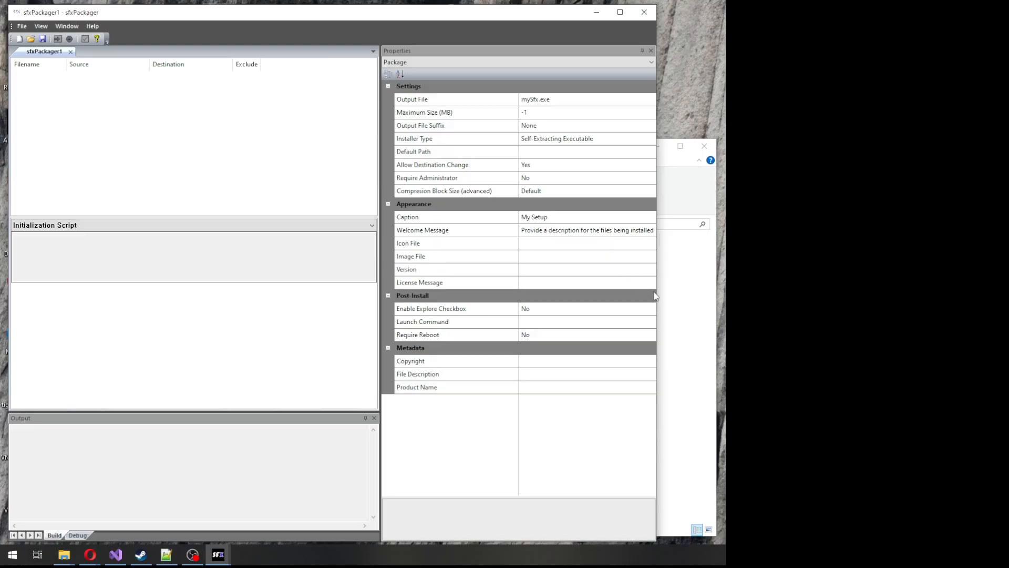
Switch to File Explorer, open the sfx\bin folder and add sfxPackager64.exe to the package's file list
left_click(673, 352)
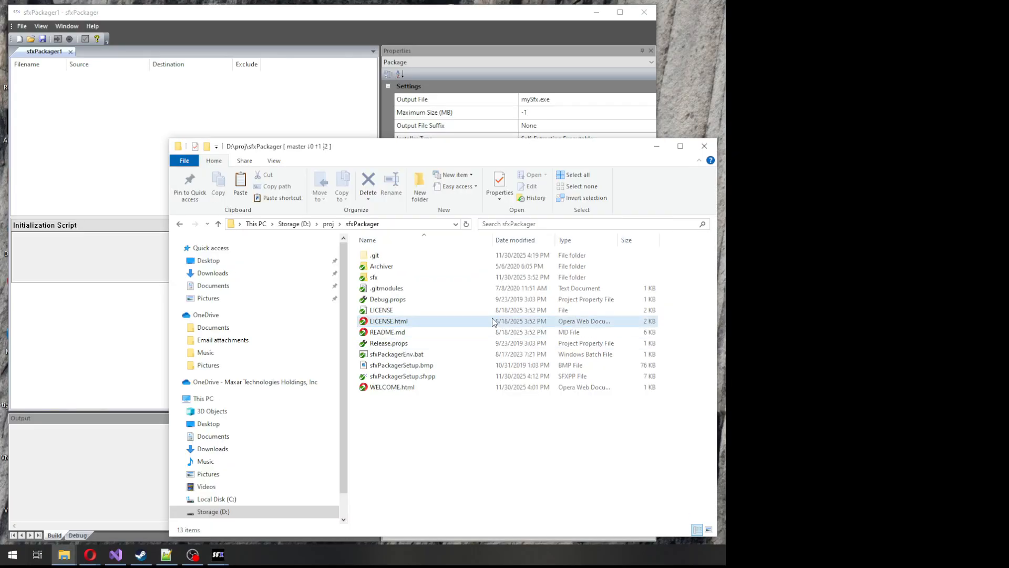
double_click(375, 274)
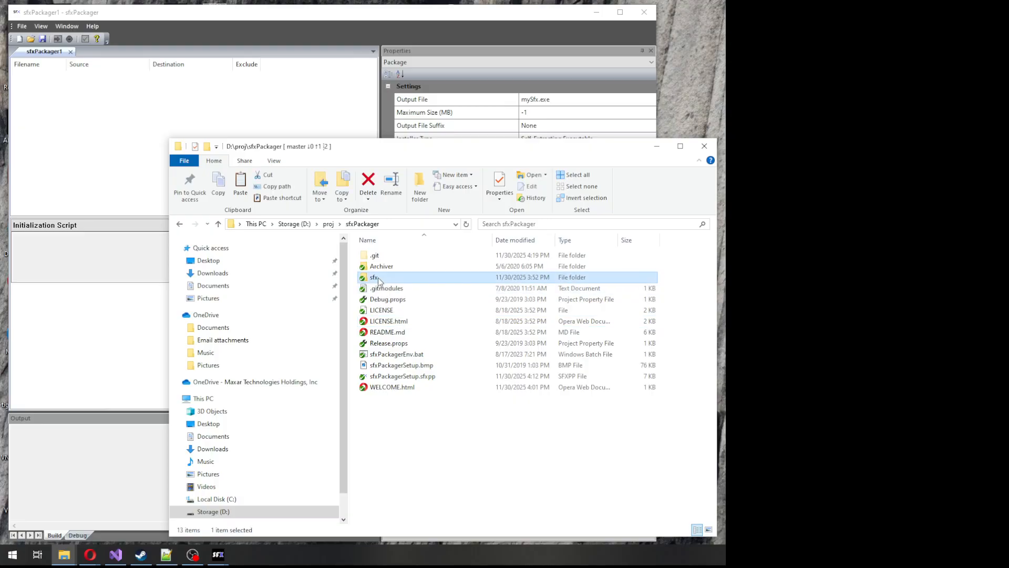
double_click(375, 267)
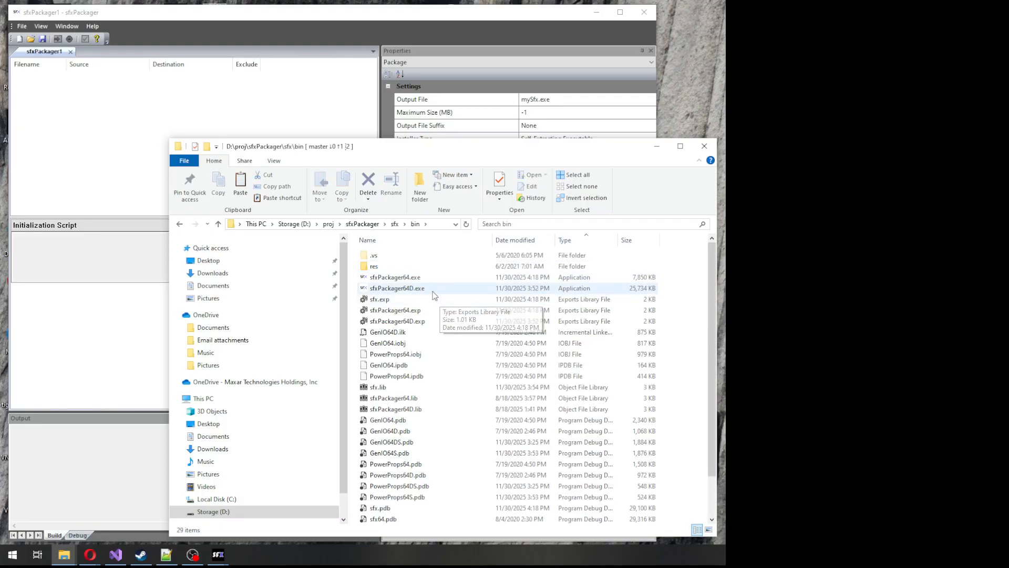
left_click(392, 280)
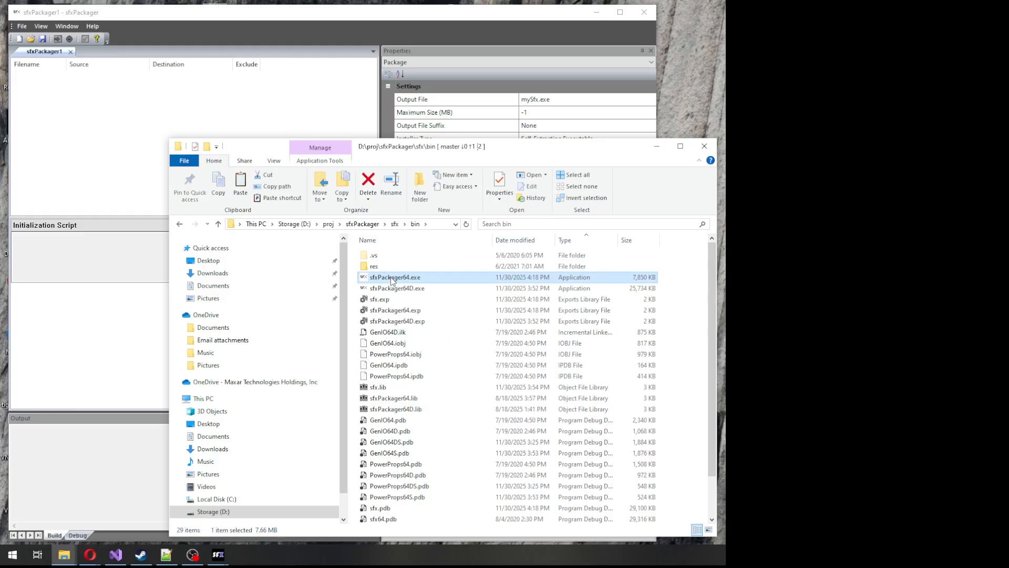
left_click_drag(391, 280, 110, 141)
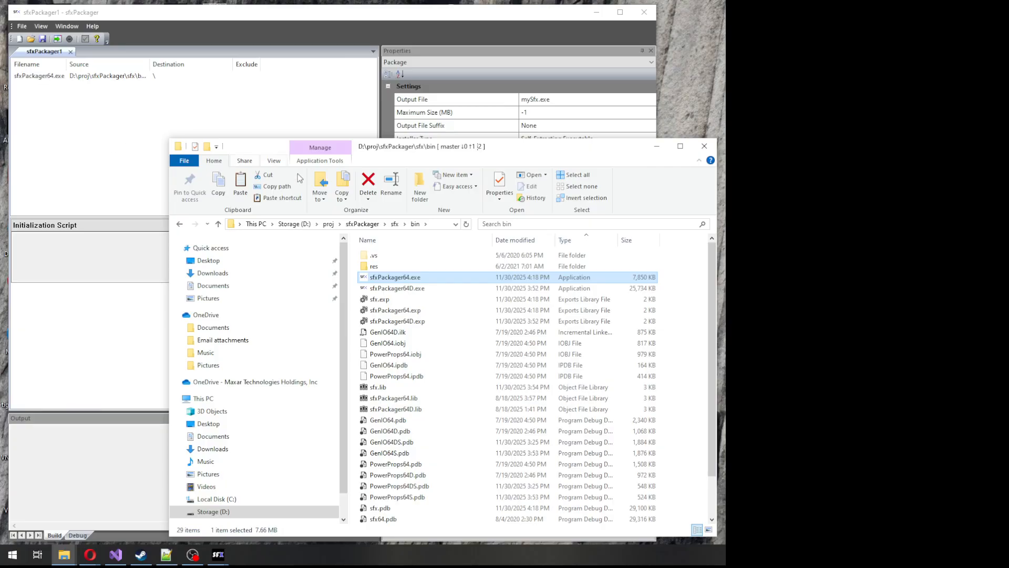
Add LICENSE.html and README.md from the D:\proj\sfxPackager folder to the package's file list
left_click(363, 225)
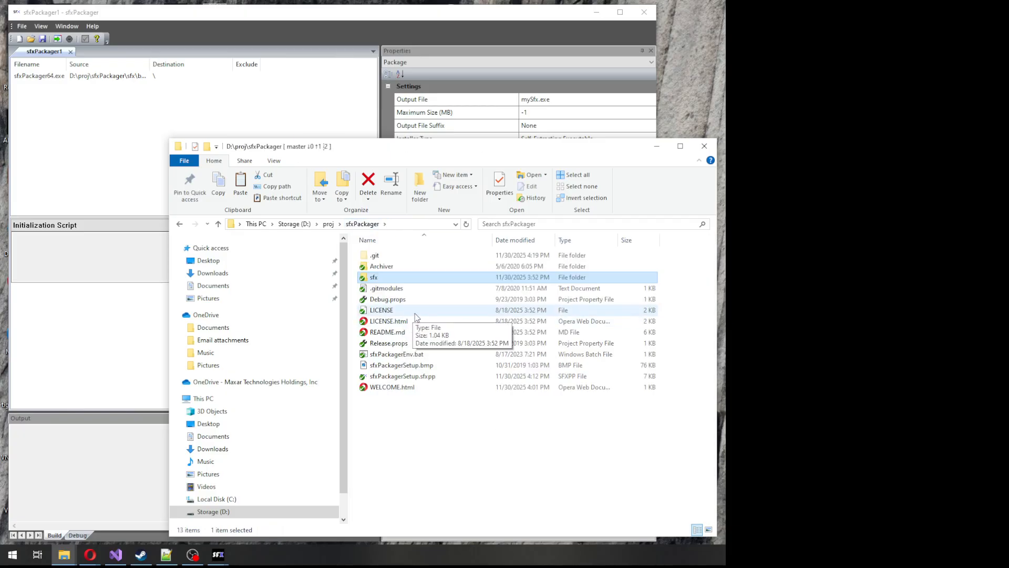
left_click(389, 322)
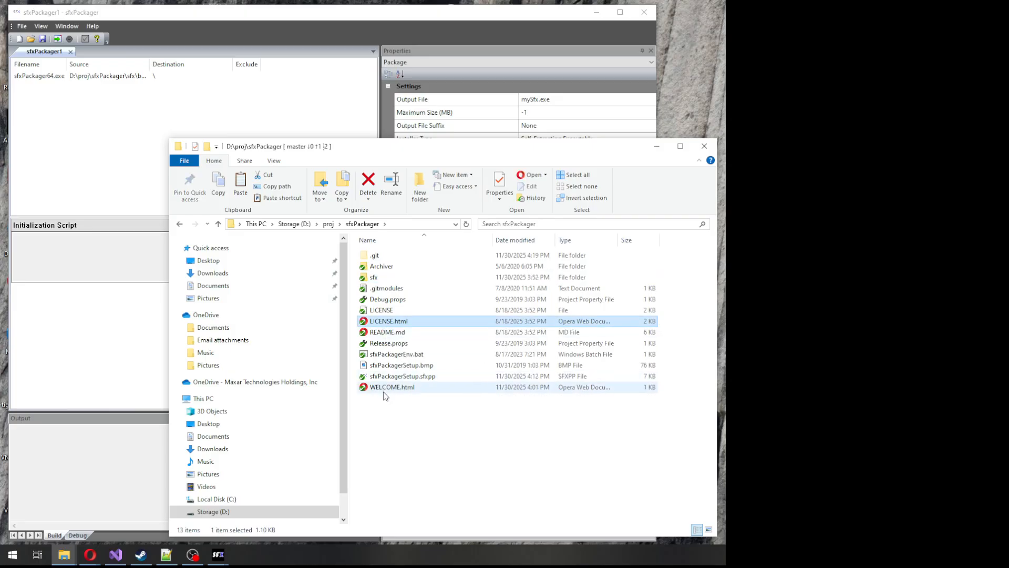
left_click(398, 333, "ctrl")
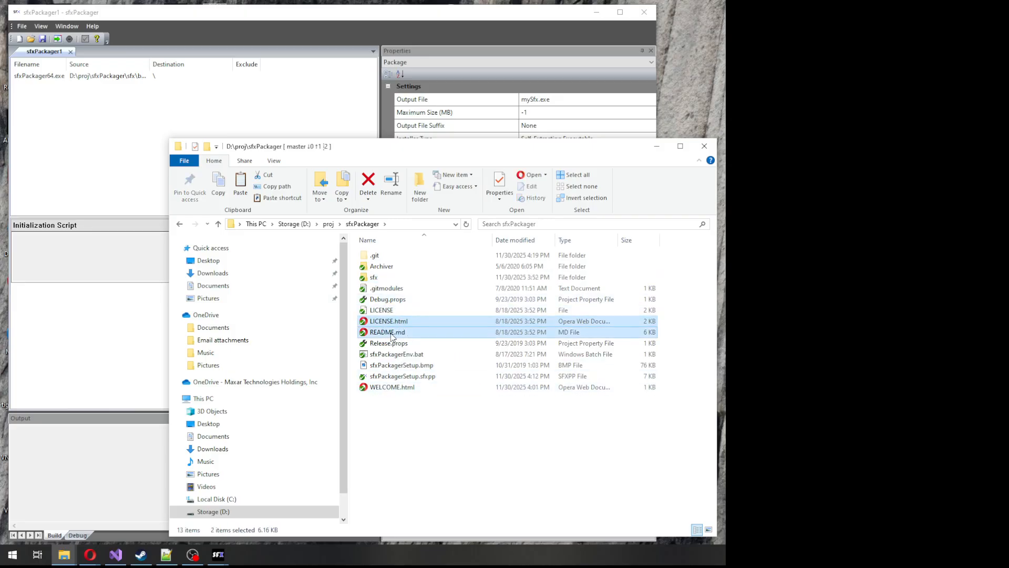
left_click_drag(398, 334, 80, 128)
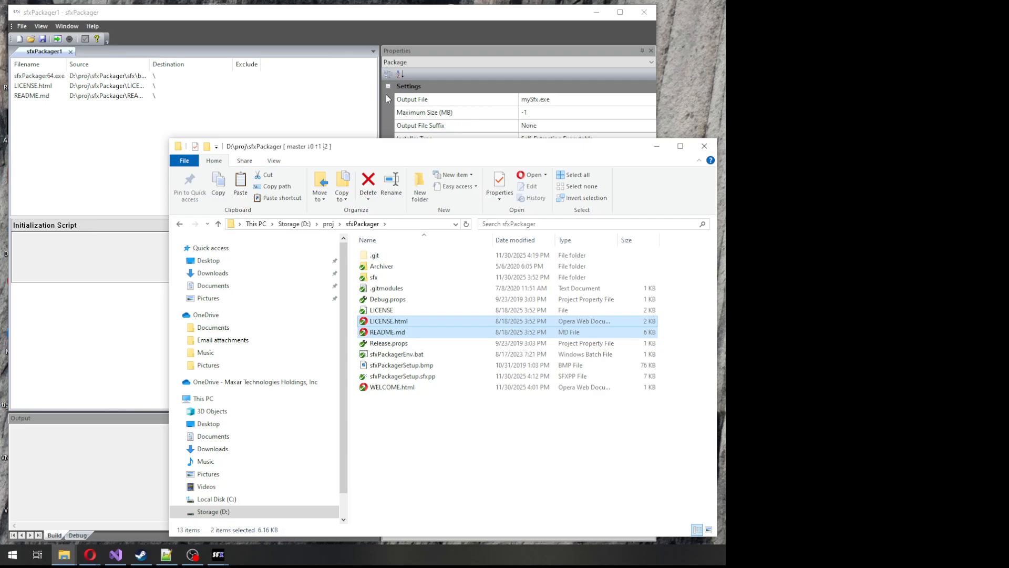
Return to sfxPackager and set the Output File to d:\proj\sfxPackager\SfxPackagerSetup.exe
left_click(400, 103)
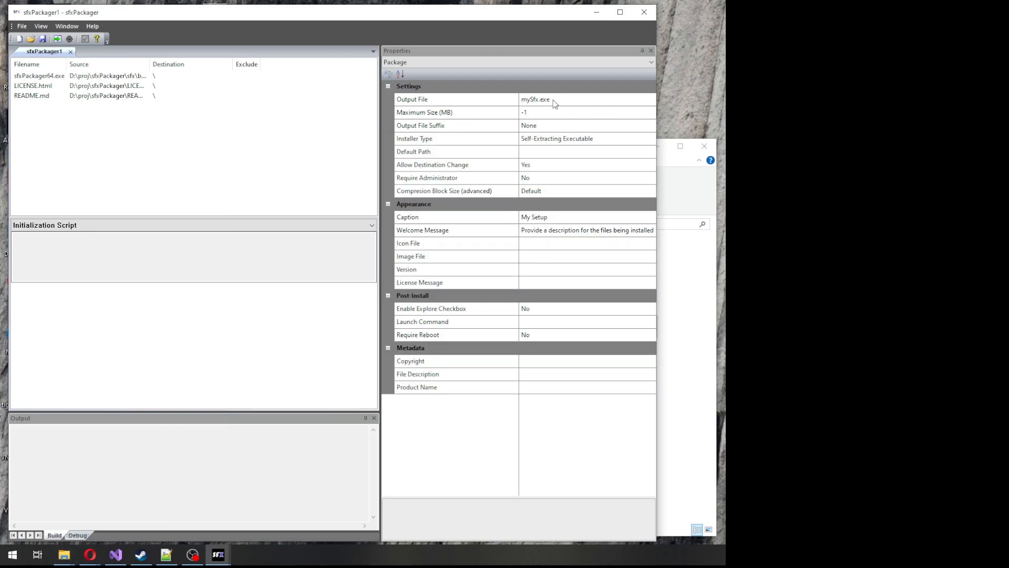
left_click(453, 100)
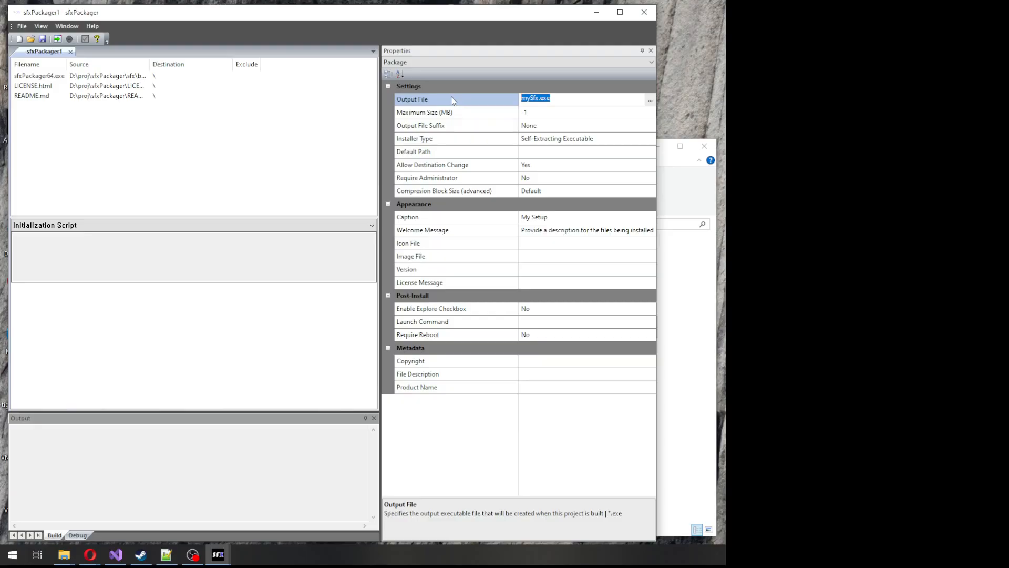
type("d:\\proj\\sfxPackager\\SfxPackagerSetuip")
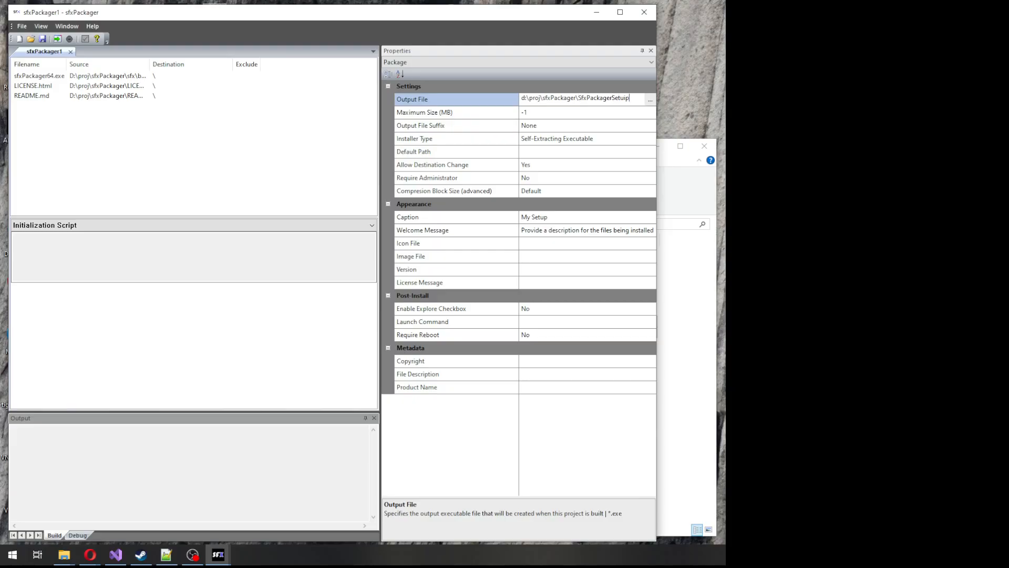
key("BackSpace")
key("BackSpace")
type("p.exe")
left_click(453, 100)
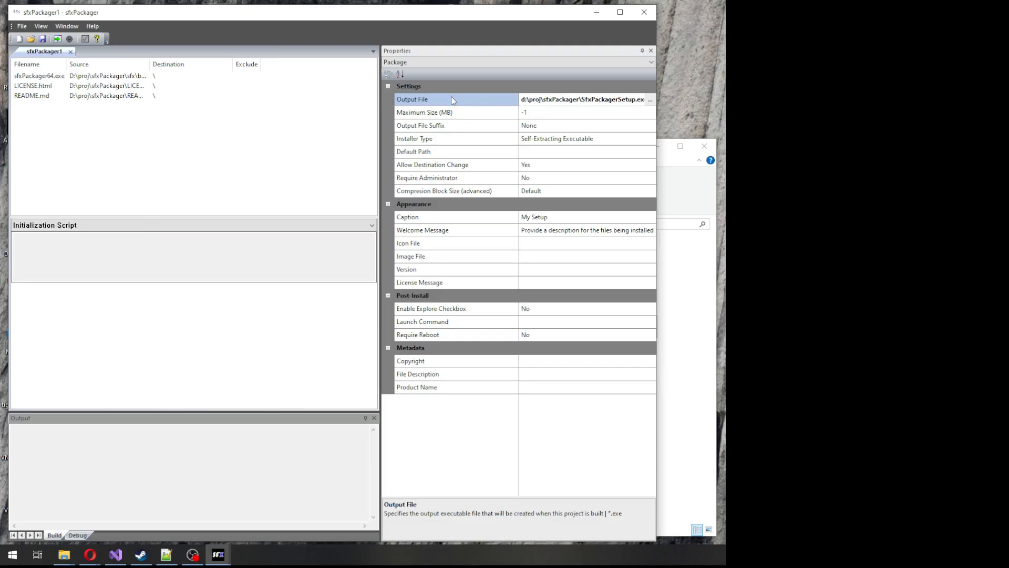
Set the Output File Suffix to Version
left_click(649, 127)
left_click(650, 125)
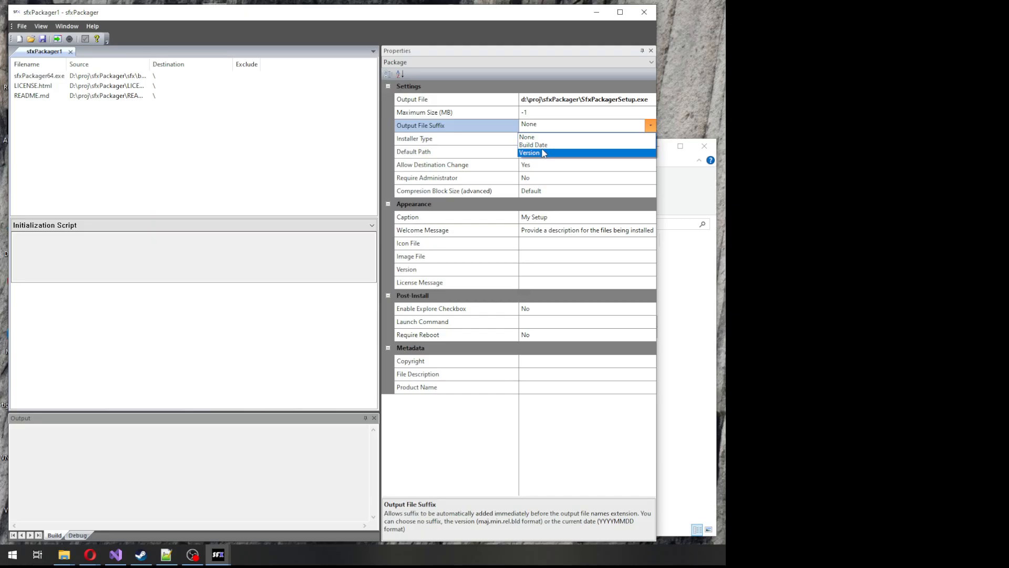
left_click(544, 153)
left_click(648, 127)
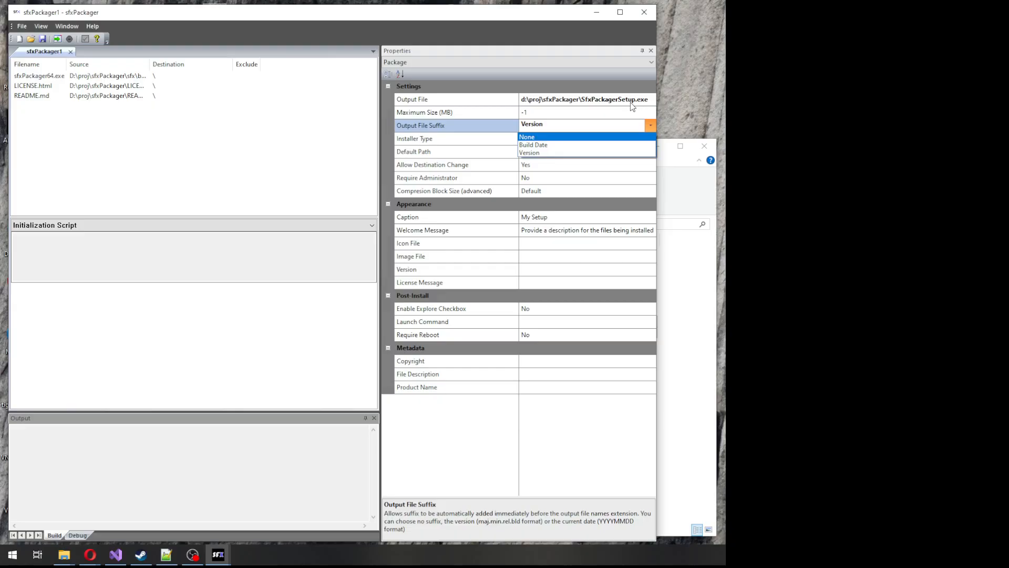
left_click(651, 125)
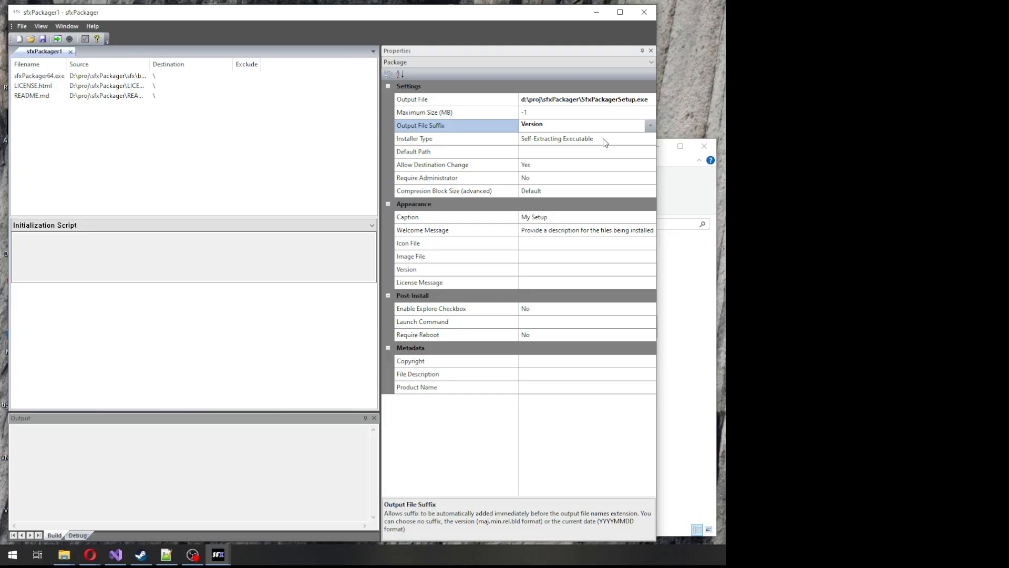
Set the package's Default Path to %LOCALAPPDATA%\sfxPackager
left_click(567, 152)
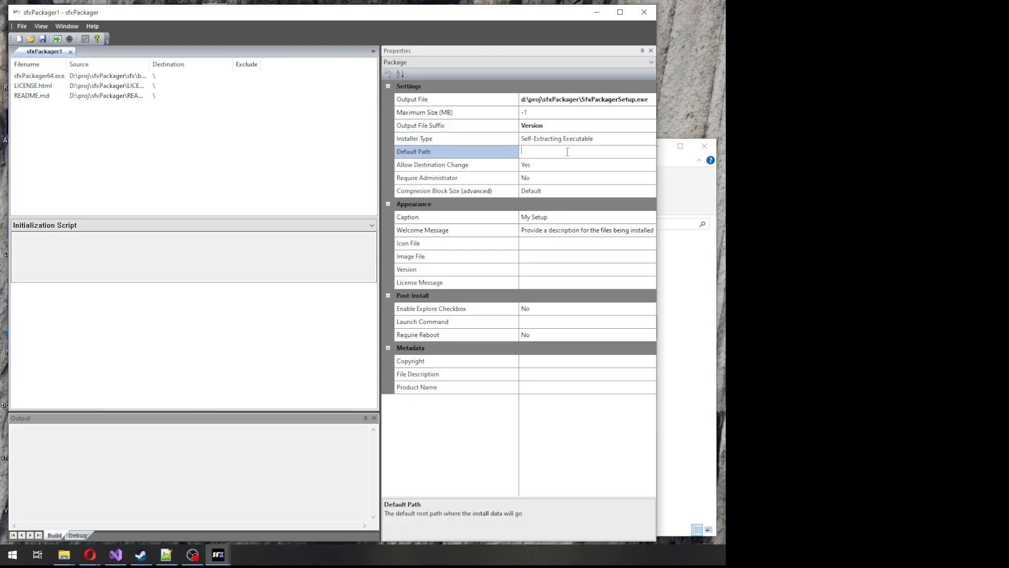
type("%")
type("LOCAL")
type("APPDATA")
type("%")
type("\\")
type("sfxPacke")
type("grrt")
key("BackSpace")
key("BackSpace")
key("BackSpace")
type("ager")
Examine the Require Administrator options and the Allow Destination Change setting
left_click(490, 177)
left_click(651, 178)
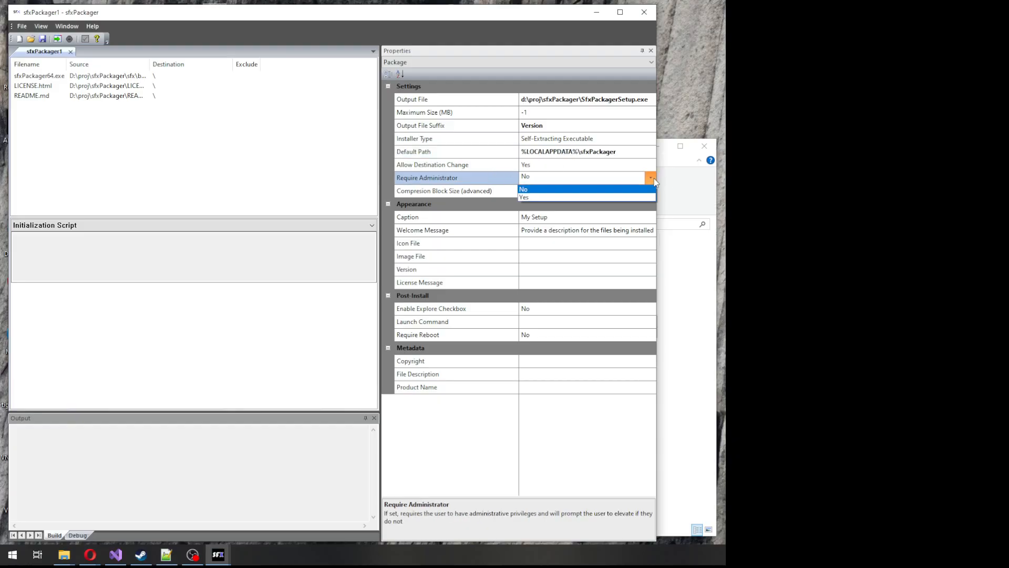
left_click(651, 179)
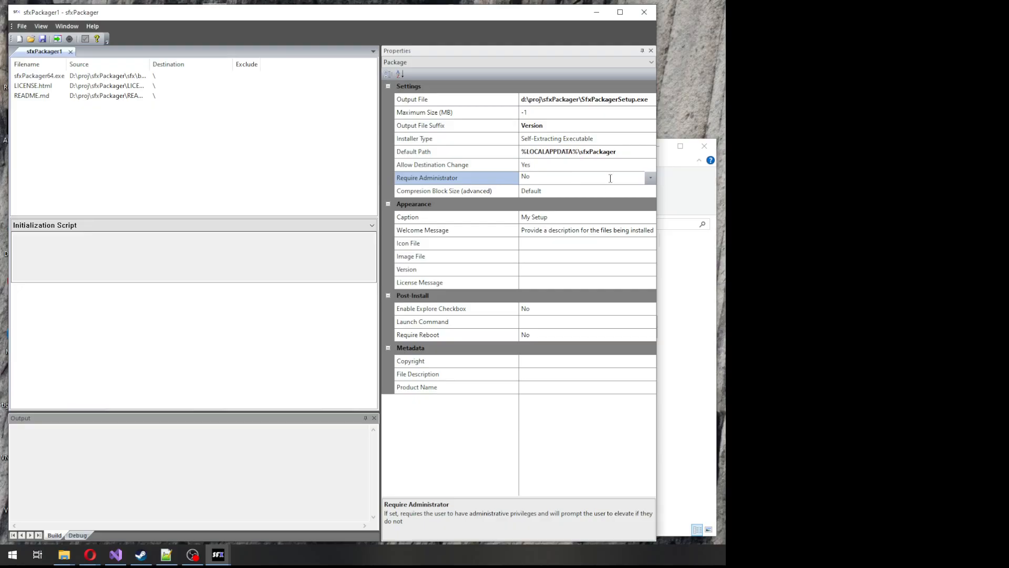
left_click(619, 165)
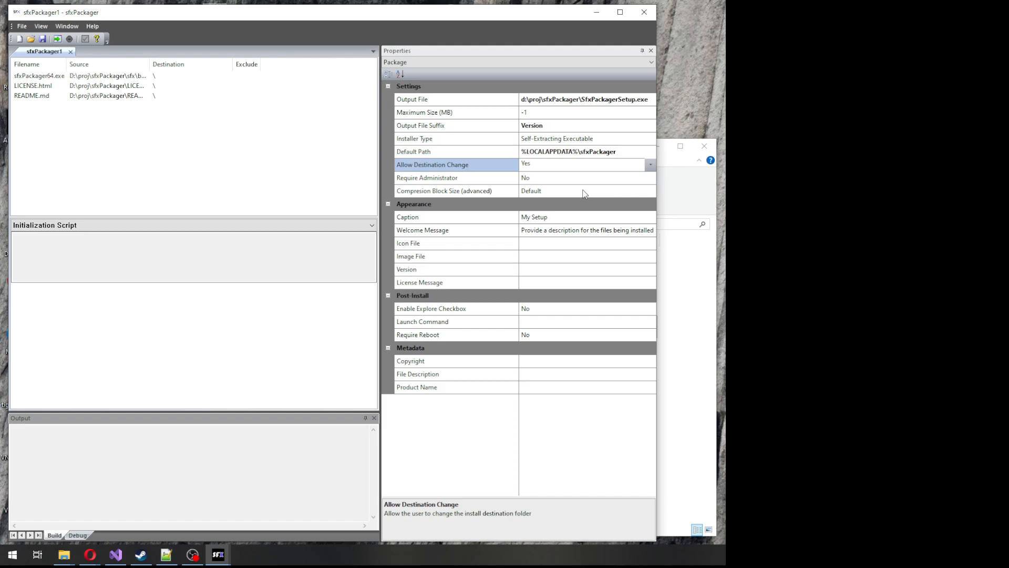
Set the installer's Caption to "sfxPackager Setup"
left_click(559, 218)
left_click(444, 217)
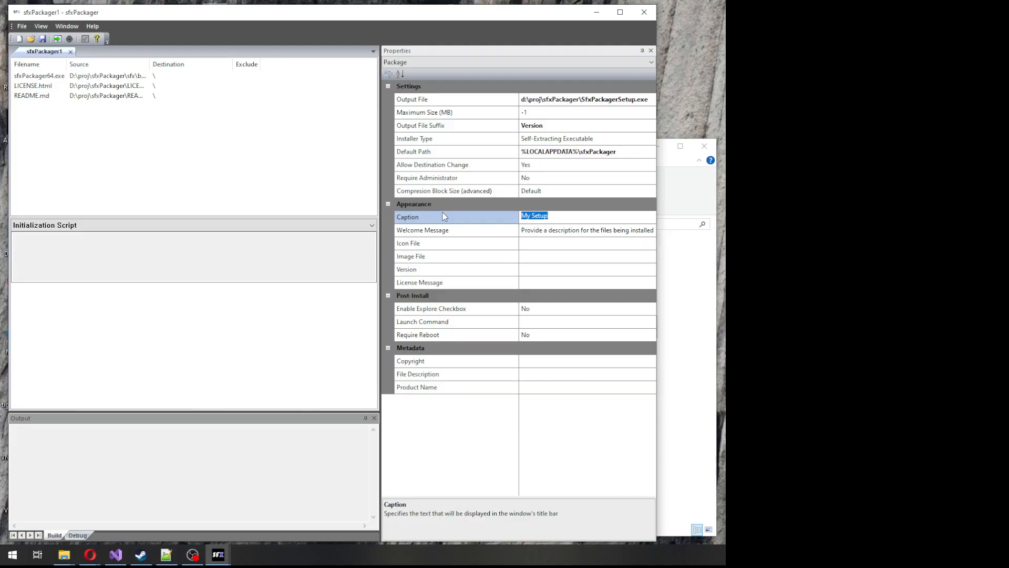
type("sfxPackager Setup")
Try an inline HTML heading, <h1>Welcome</h1>, at the start of the Welcome Message
left_click(561, 231)
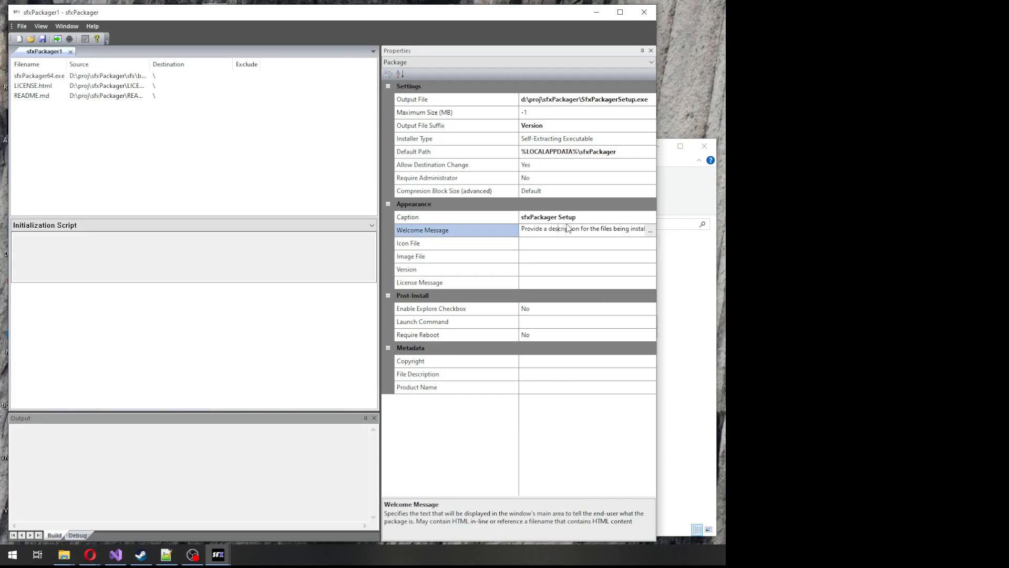
key("Home")
type("<")
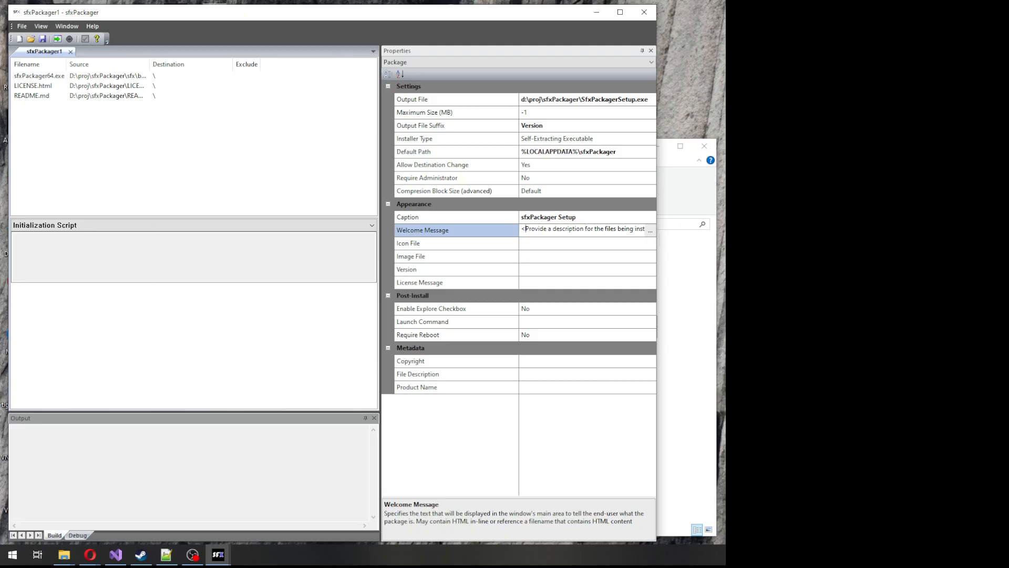
type("h1>Welcome</h1>")
key("shift+Home")
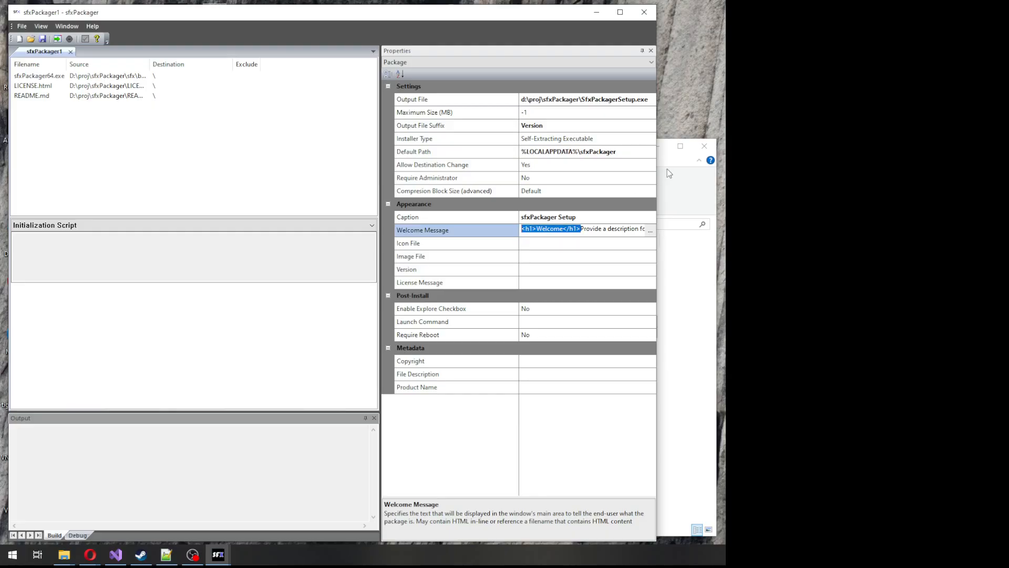
Use the WELCOME.html file from the sfxPackager folder as the Welcome Message
left_click(650, 230)
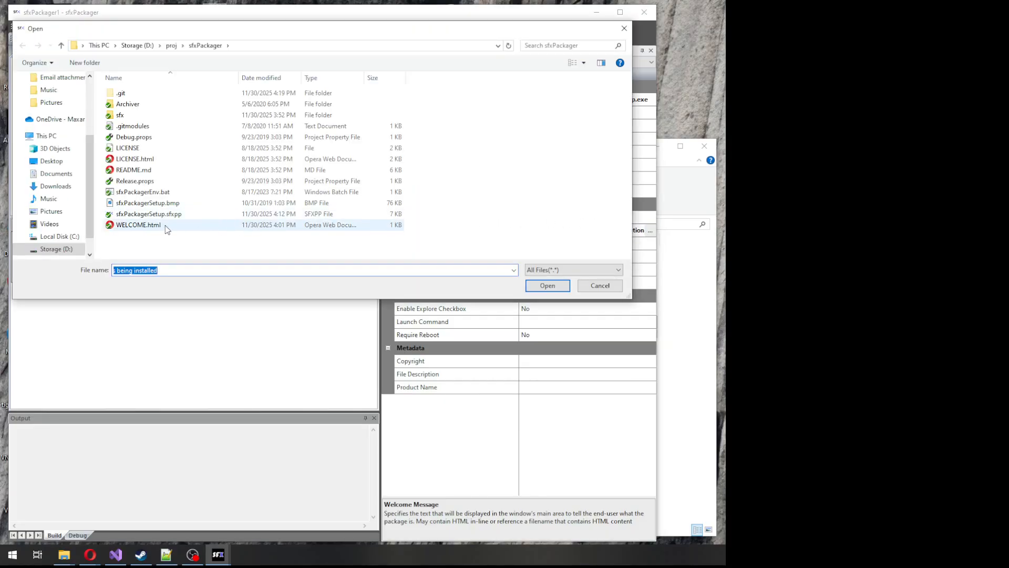
left_click(169, 227)
left_click(547, 285)
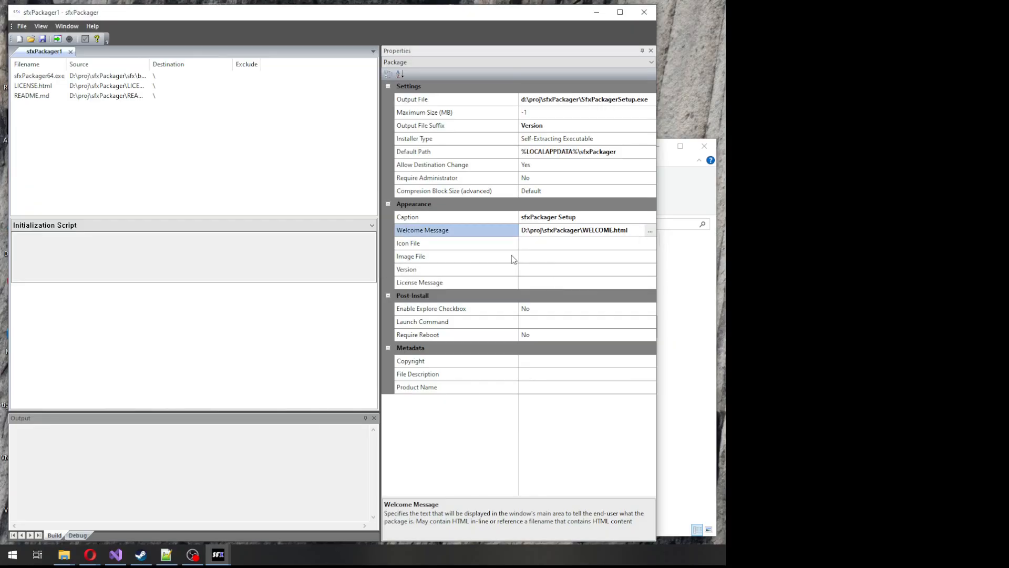
Set the Icon File to sfx.ico from the sfxPackager\sfx\sfx\res folder
left_click(652, 248)
left_click(650, 243)
left_click(117, 116)
double_click(117, 116)
double_click(119, 126)
double_click(118, 107)
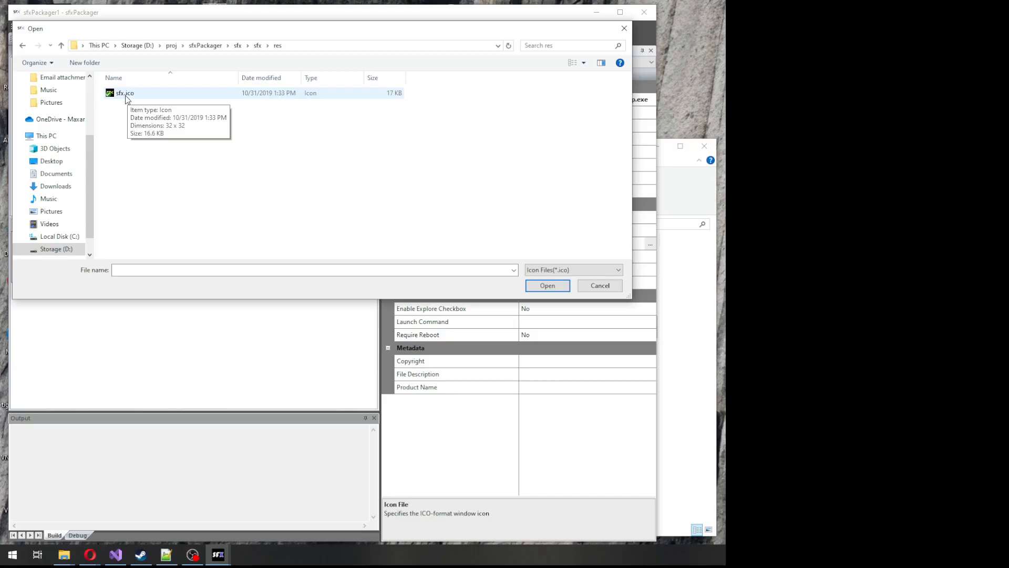
left_click(126, 94)
left_click(546, 285)
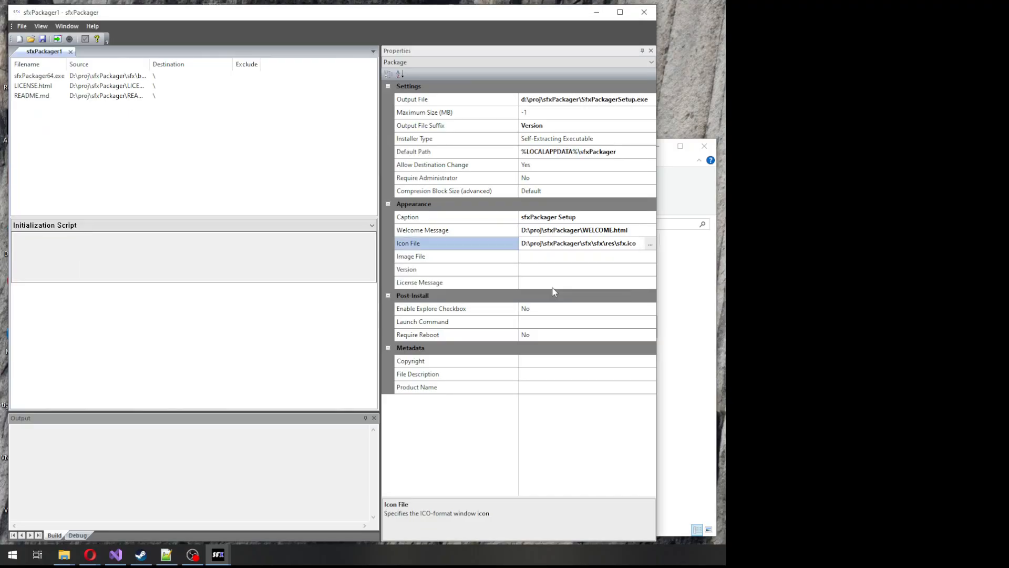
Set the Image File to sfxPackagerSetup.bmp from the sfxPackager folder
left_click(652, 255)
left_click(651, 256)
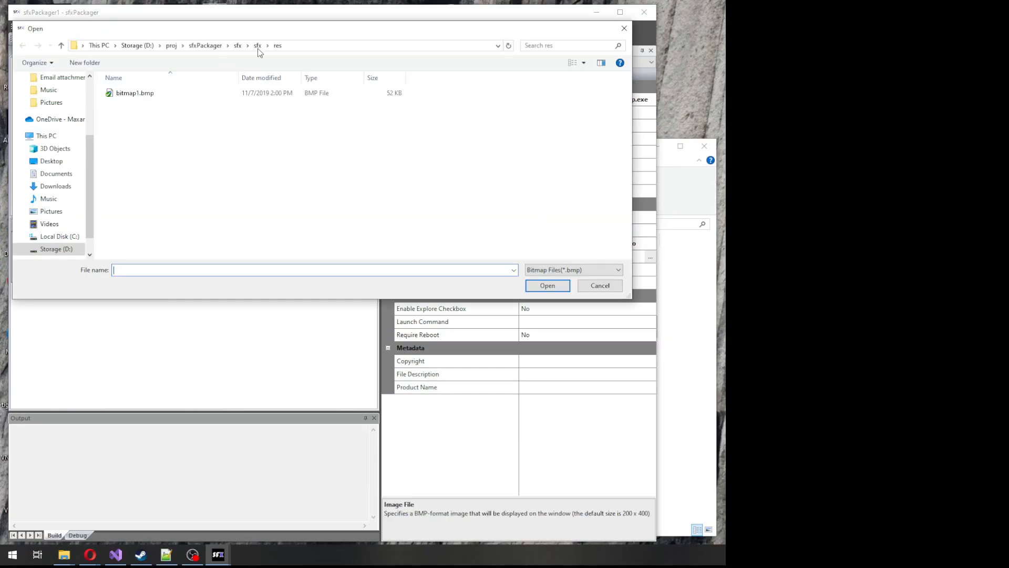
left_click(205, 46)
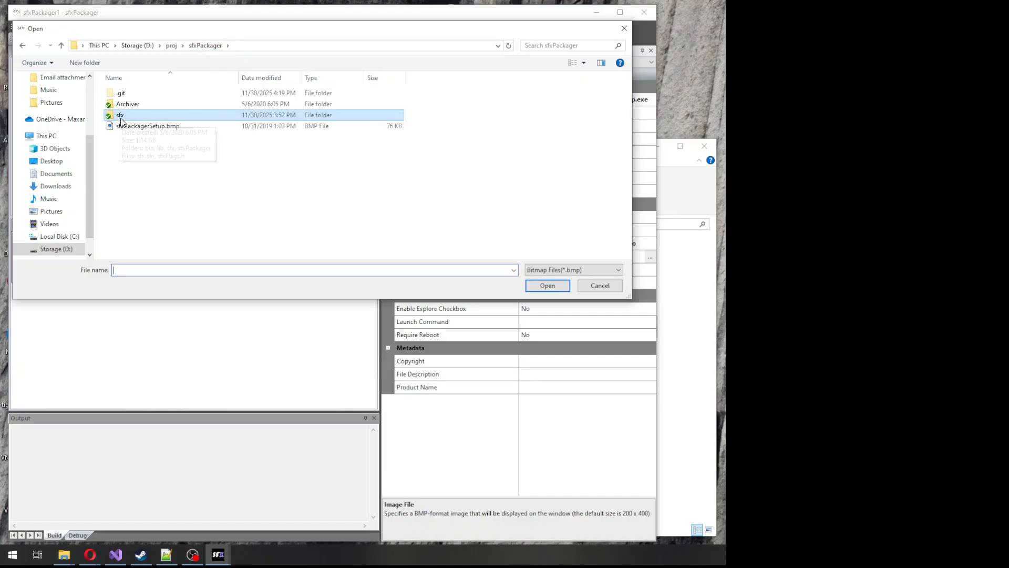
left_click(132, 126)
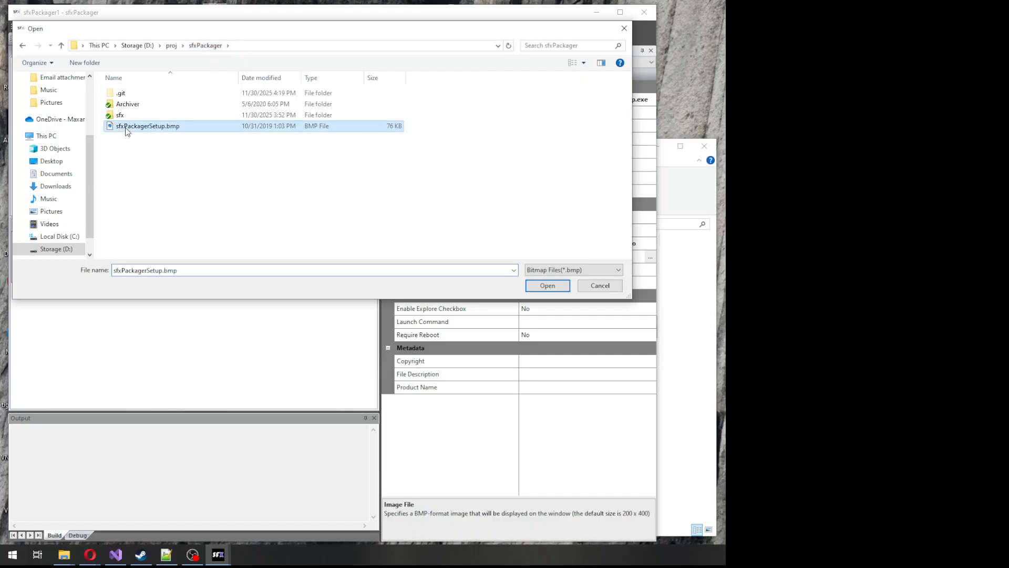
left_click(546, 286)
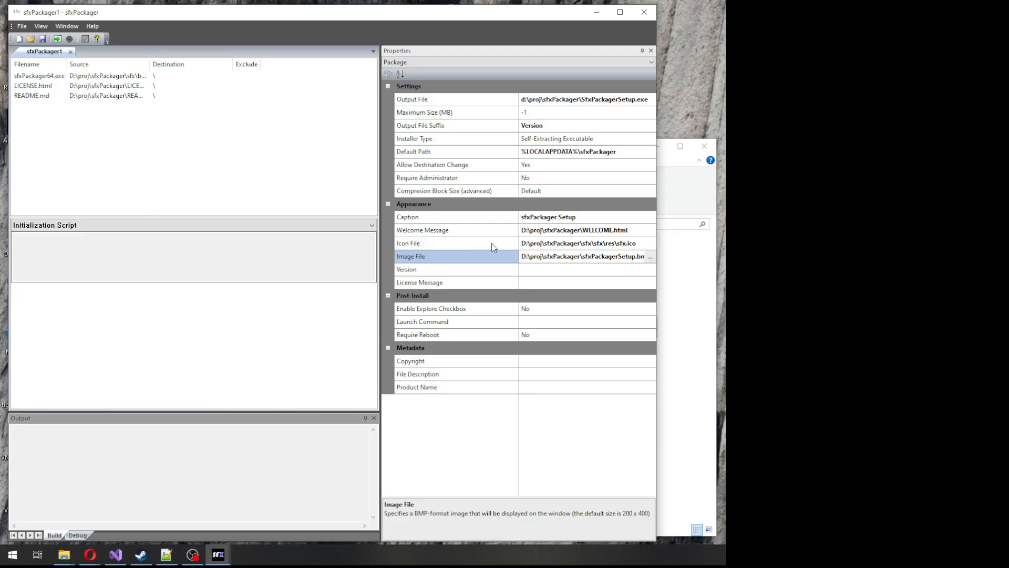
Try the literal values "today" and "4.7.5" for the Version property, clearing each one
double_click(648, 273)
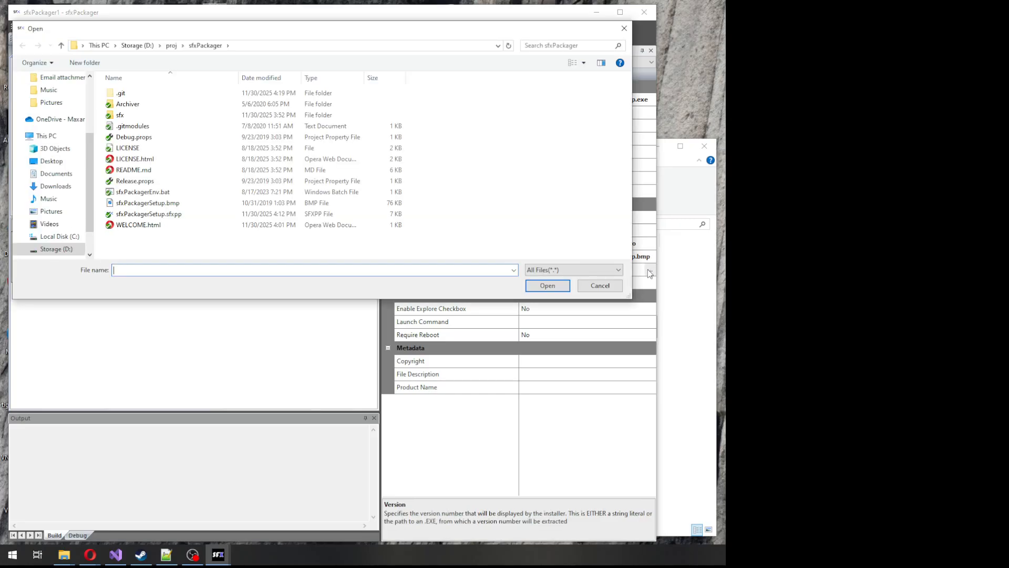
left_click(599, 286)
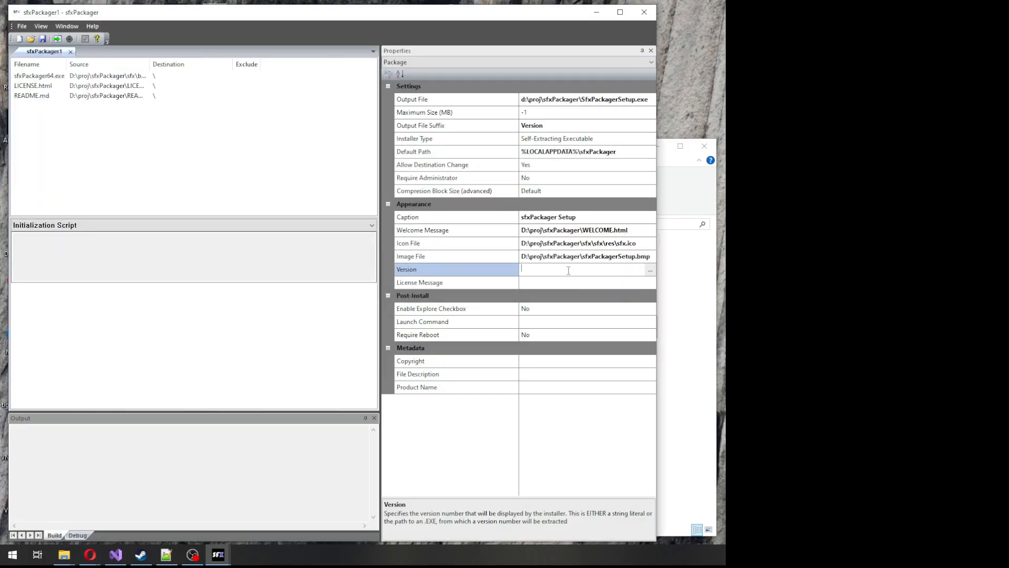
type("today")
key("ctrl+a")
key("BackSpace")
type("4.7.5")
key("shift+Home")
key("BackSpace")
Set the Version property to the sfxPackager64.exe file from the sfxPackager\sfx\bin folder
left_click(651, 272)
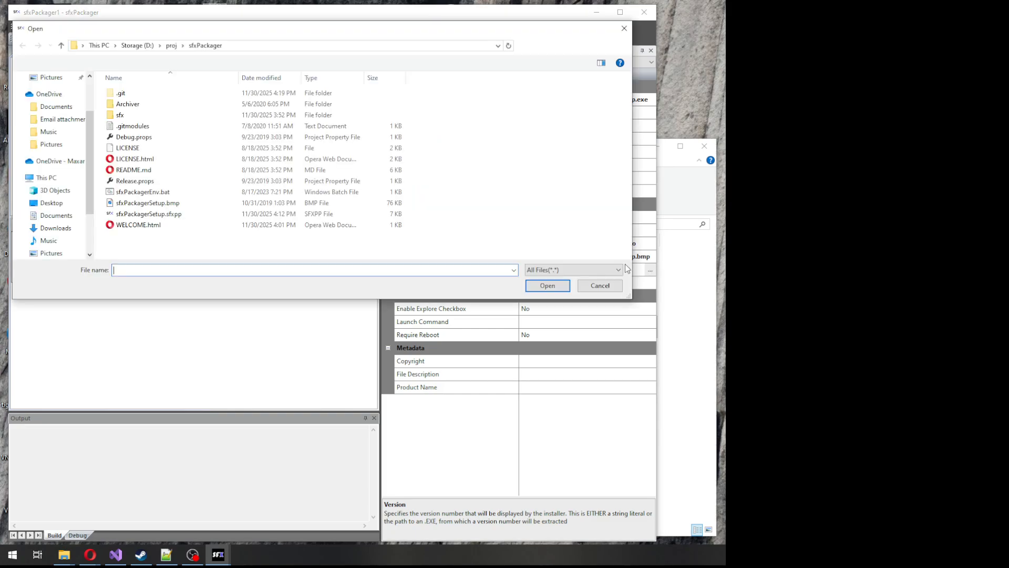
double_click(125, 114)
left_click(122, 107)
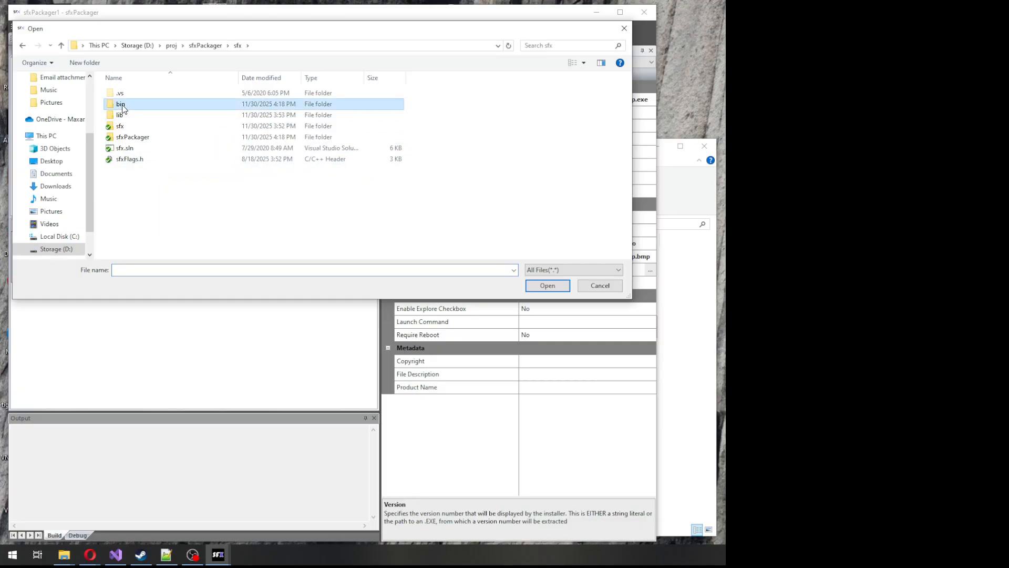
double_click(122, 107)
scroll(200, 157, "down", 5)
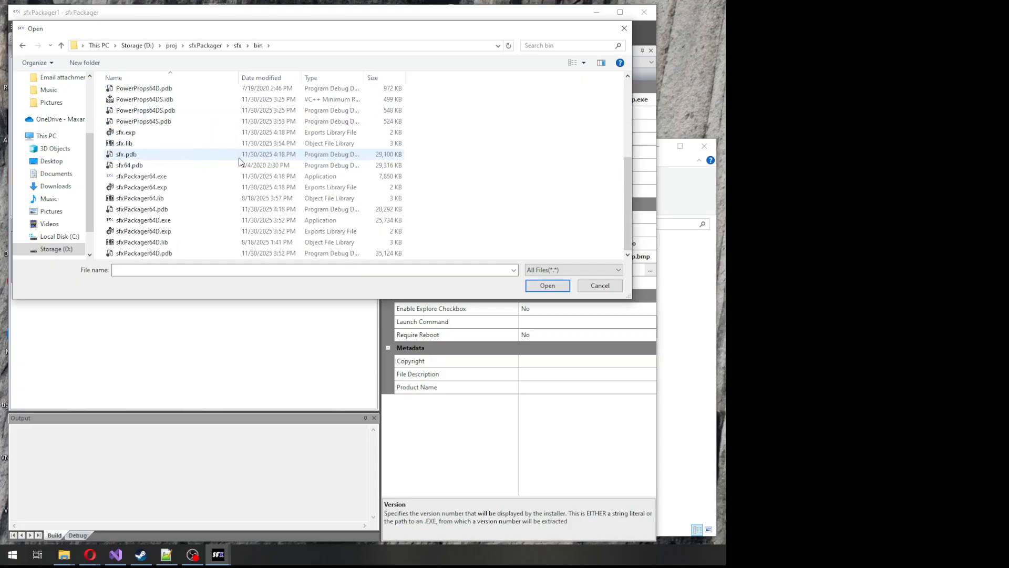
left_click(131, 176)
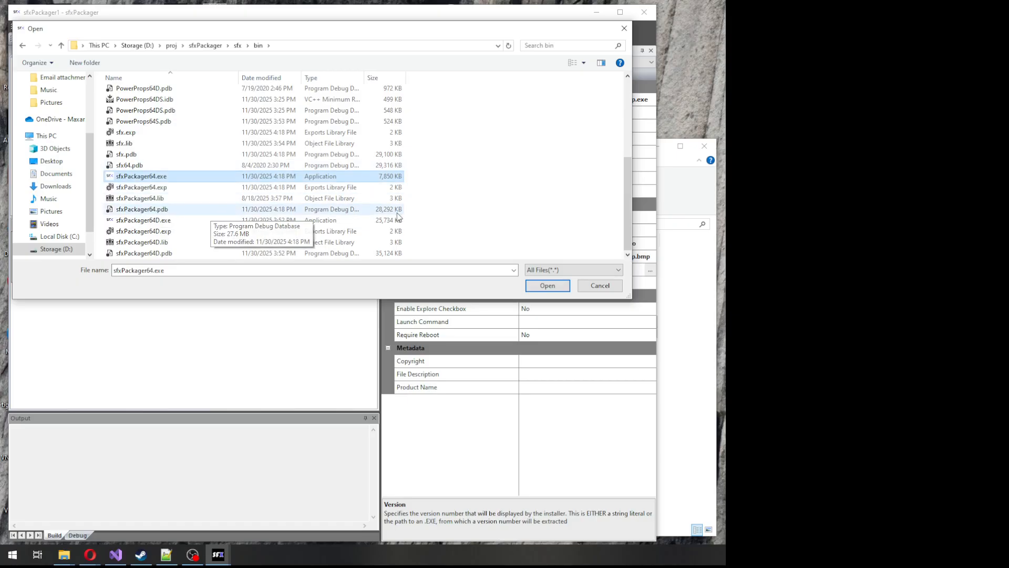
left_click(553, 291)
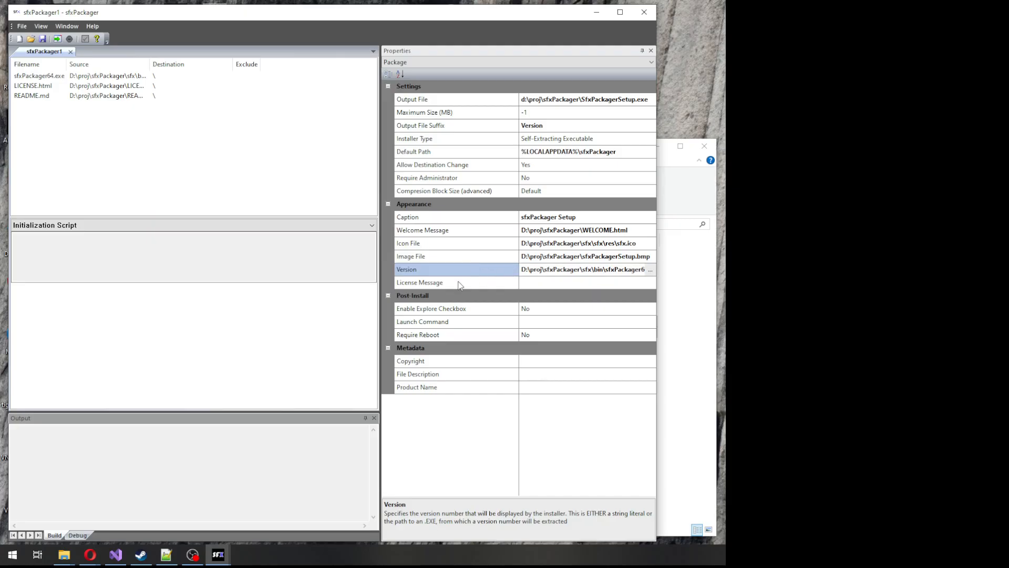
Use the LICENSE.html file from the sfxPackager folder as the License Message
left_click(551, 286)
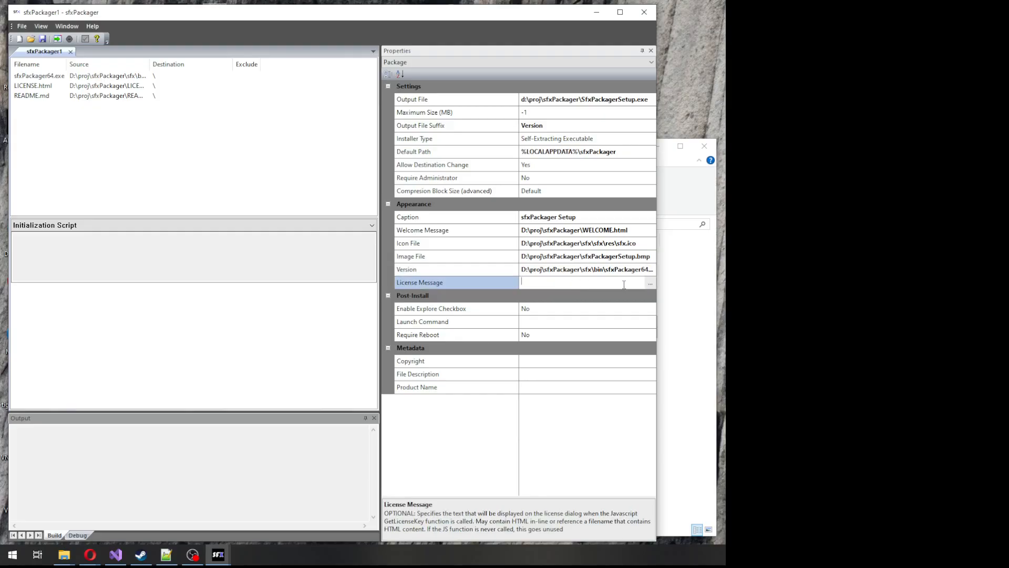
left_click(650, 283)
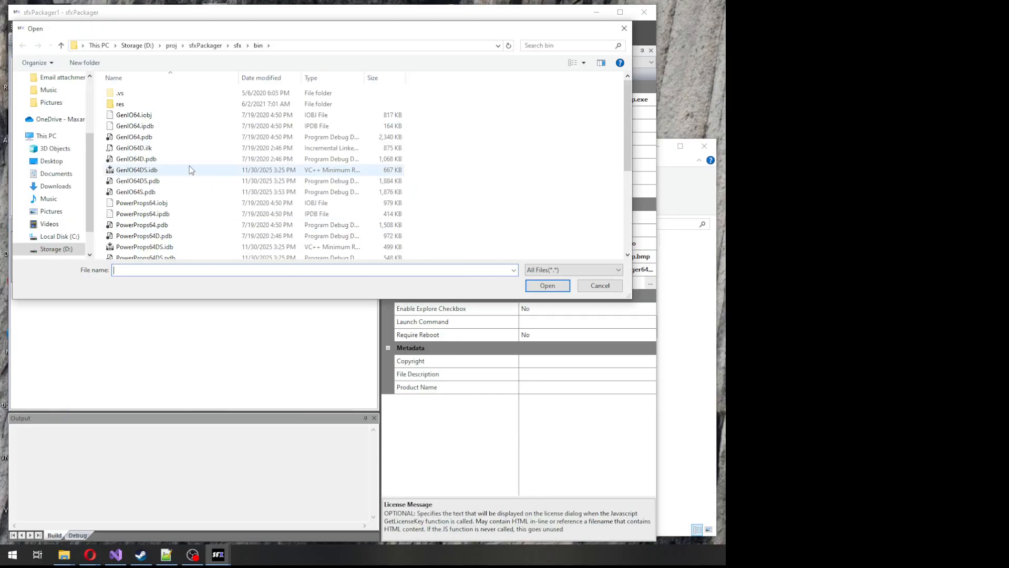
left_click(205, 45)
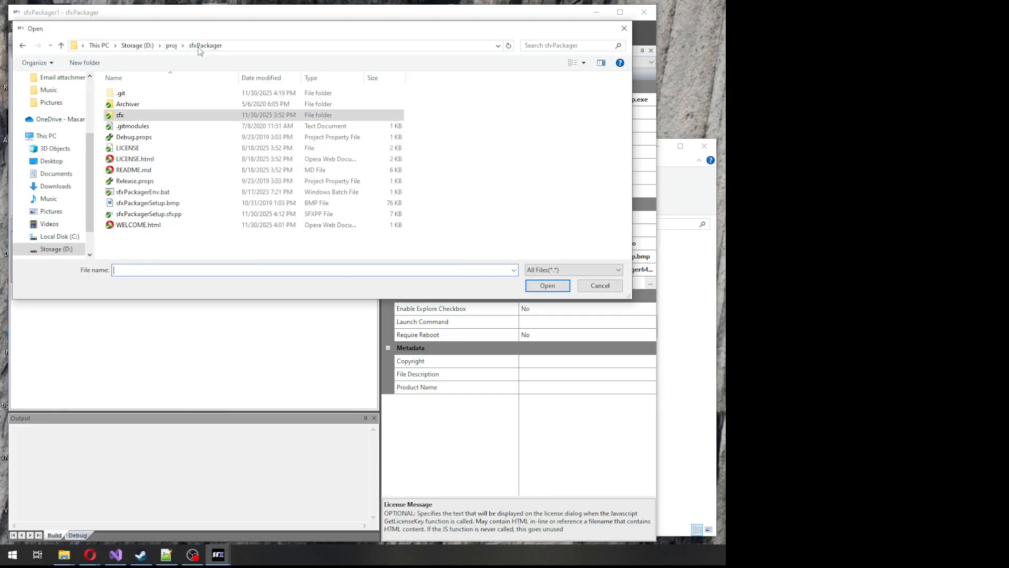
left_click(131, 159)
left_click(546, 286)
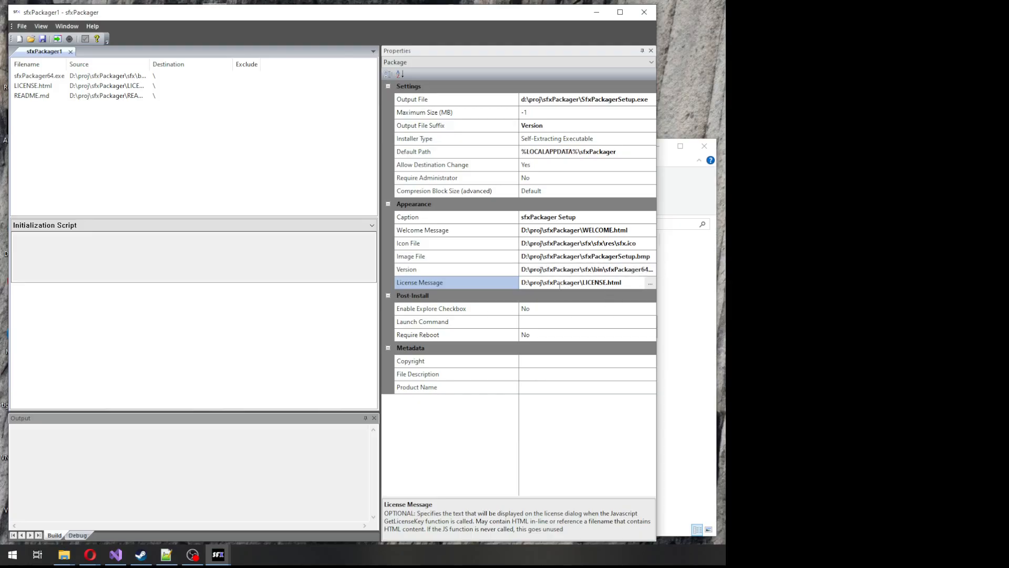
Set the post-install Enable Explore Checkbox property to Yes
left_click(549, 310)
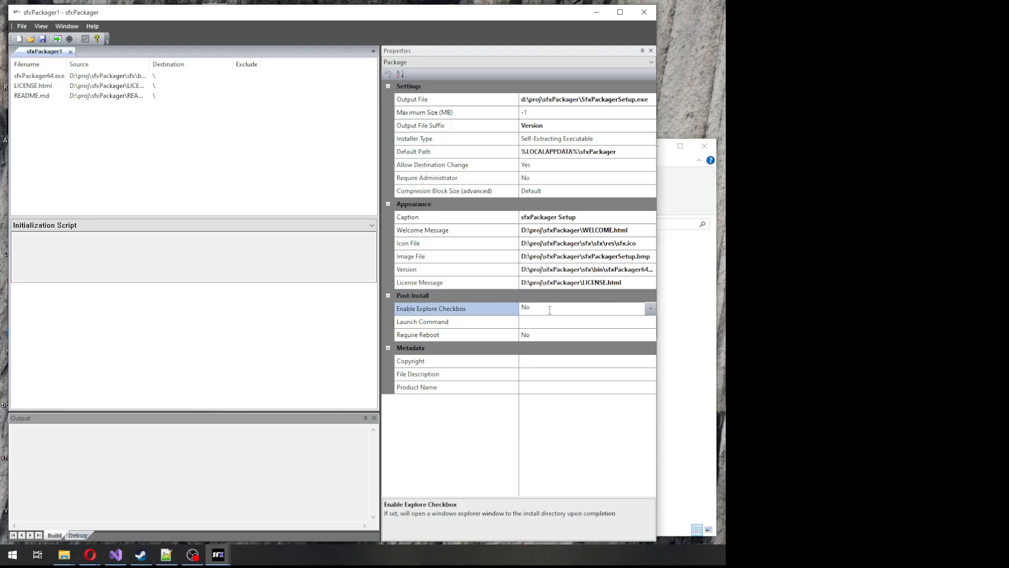
left_click(650, 308)
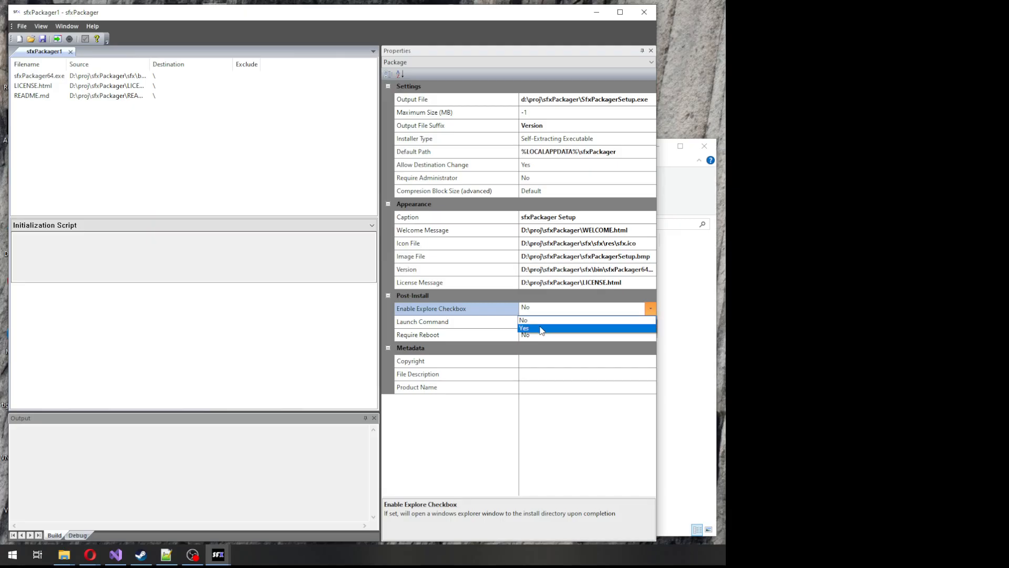
left_click(542, 329)
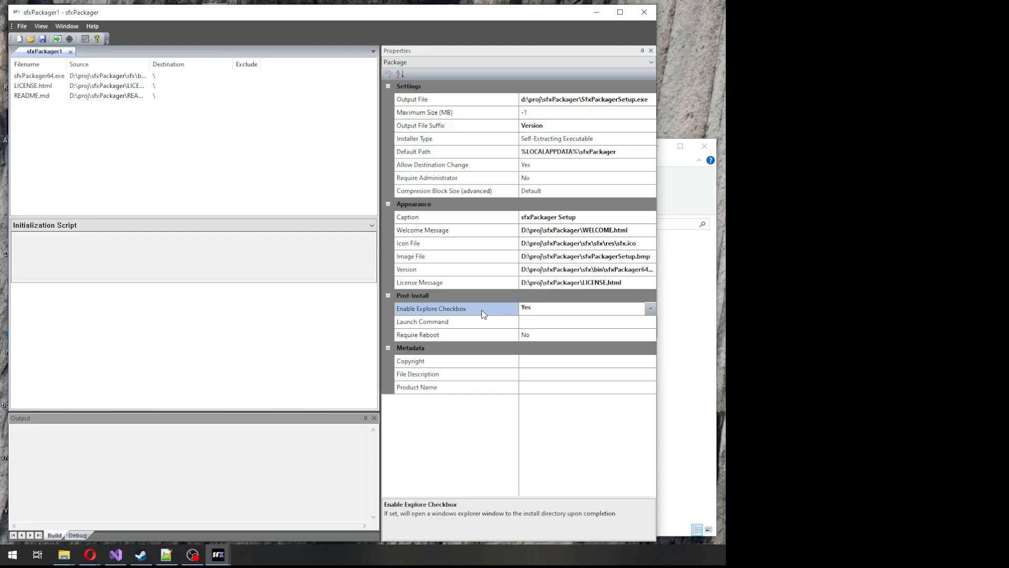
Set the post-install Launch Command to sfxPackager64.exe
left_click(566, 320)
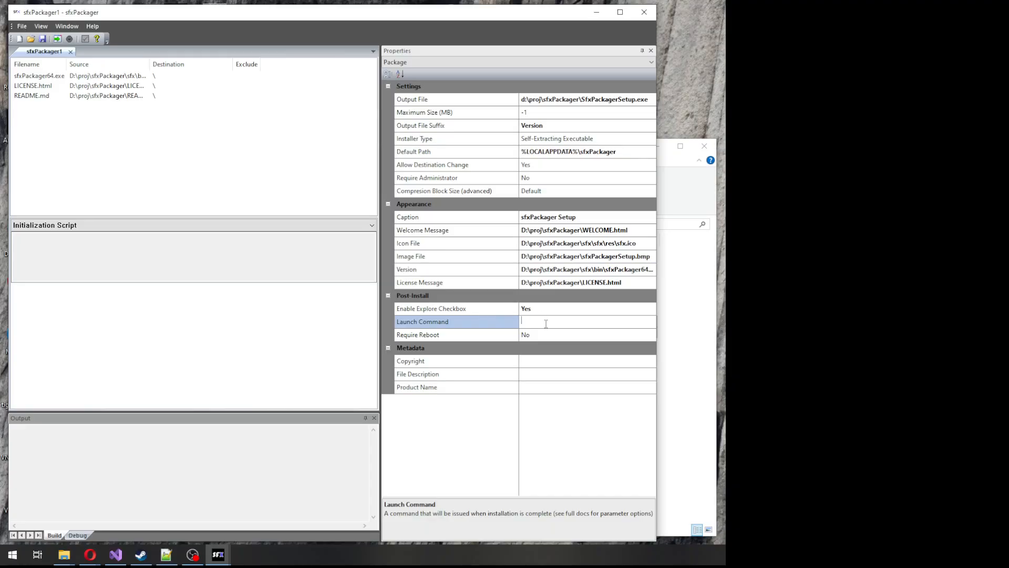
type("sfxPackeg")
key("BackSpace")
key("BackSpace")
key("BackSpace")
type("ager64.exe")
left_click(530, 363)
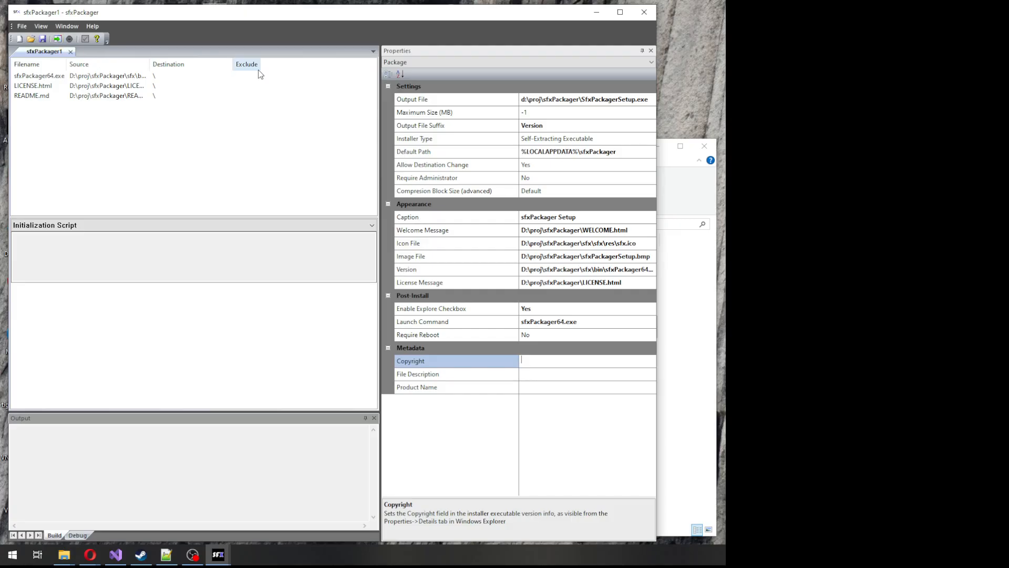
Build the installer and check the output file name and compressed size in the build log
left_click(57, 40)
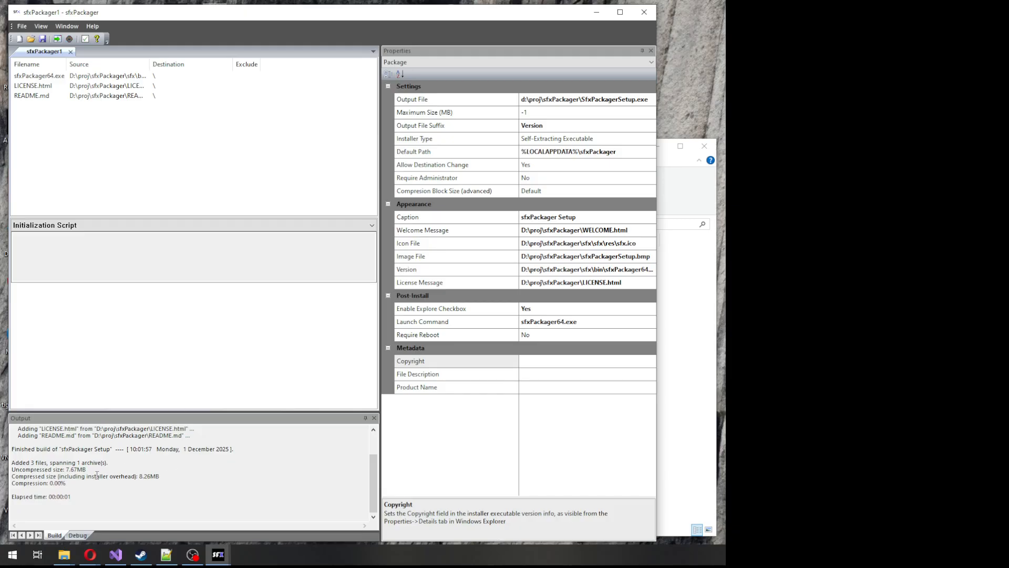
scroll(96, 472, "up", 2)
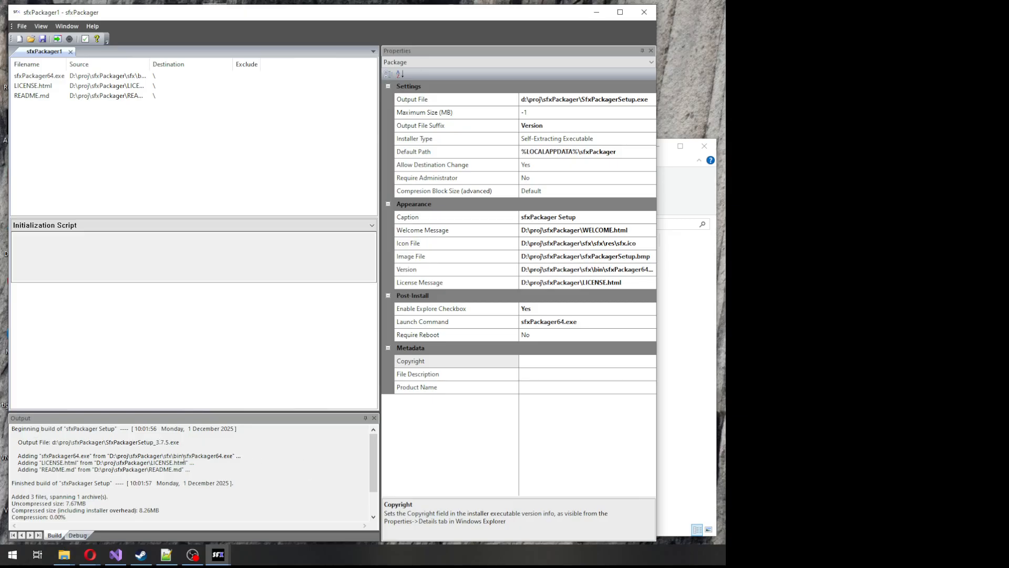
left_click_drag(106, 442, 185, 442)
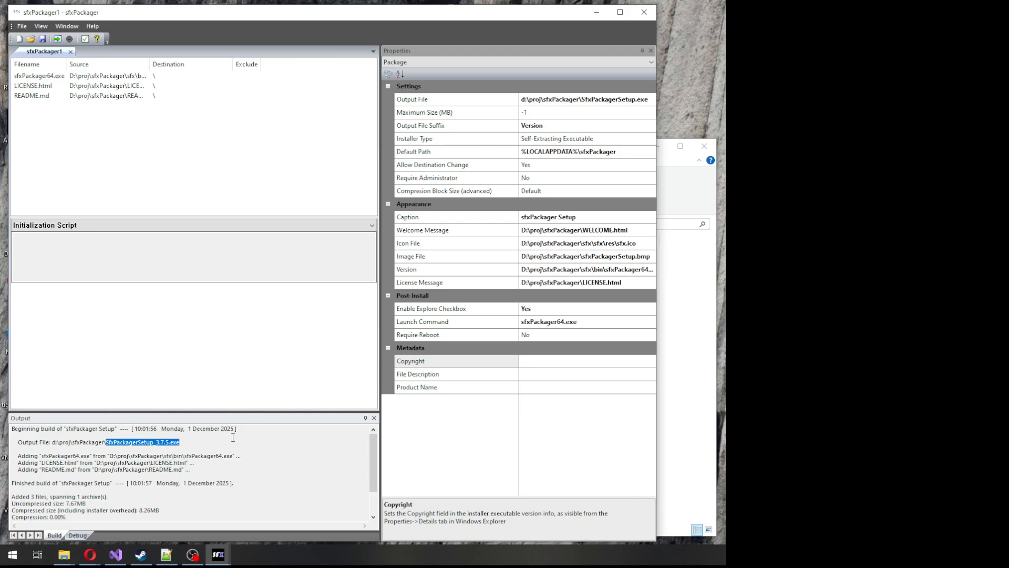
left_click(154, 443)
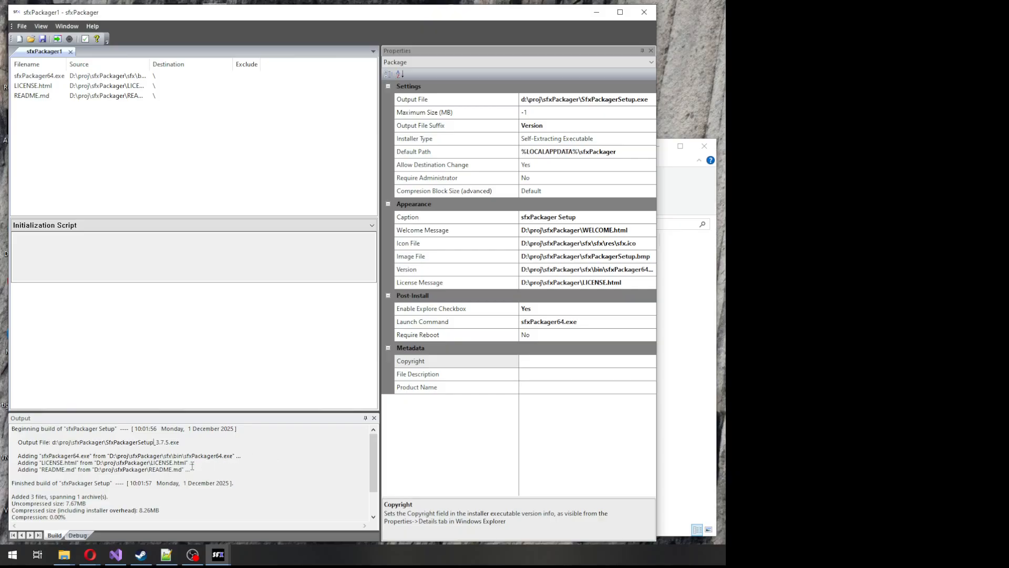
scroll(239, 477, "down", 2)
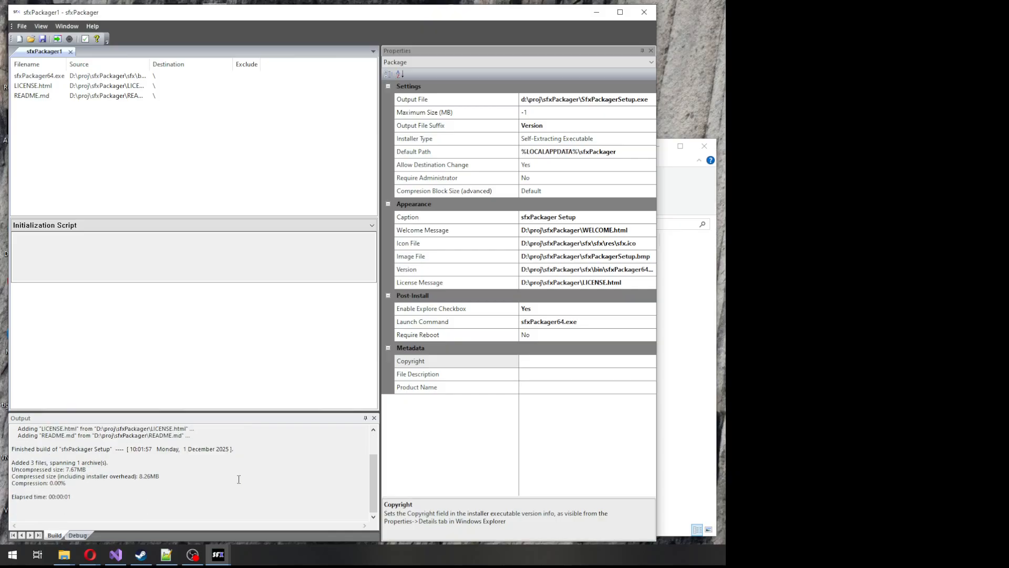
double_click(140, 479)
Launch the built installer in test mode and continue past its welcome page
left_click(85, 41)
left_click_drag(587, 185, 272, 163)
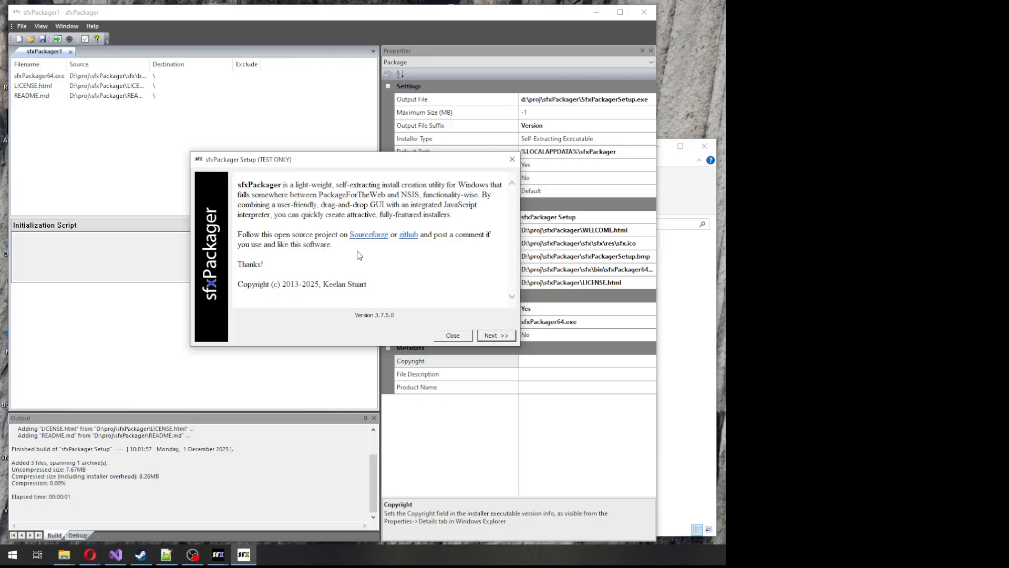
left_click(507, 340)
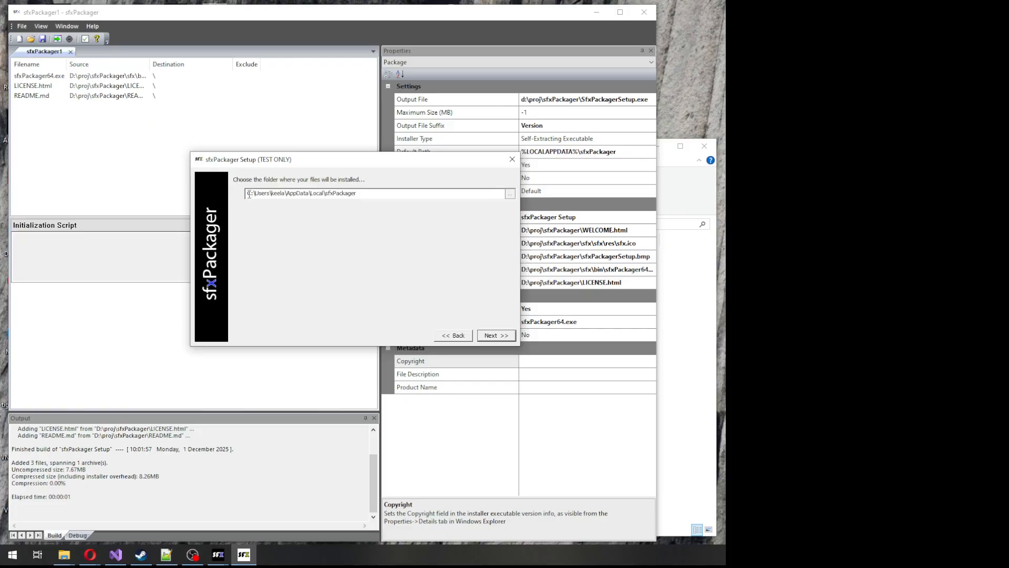
Change the test install folder to d:\temp\sfxPackager and proceed with the installation, agreeing to create the directory
left_click_drag(247, 193, 414, 199)
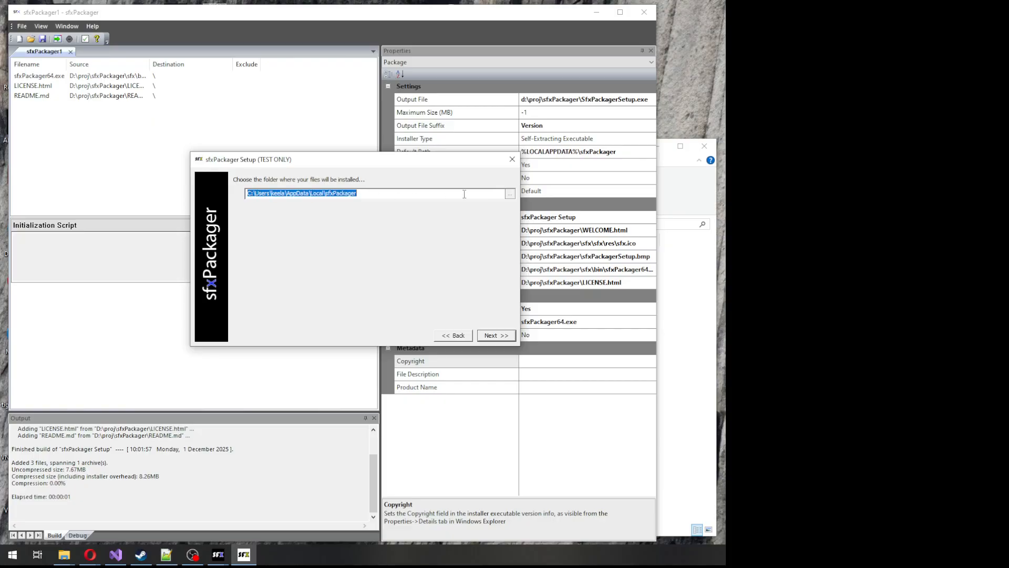
key("Home")
key("shift+ctrl+Right")
key("shift+ctrl+Right")
key("shift+ctrl+Right")
key("shift+ctrl+Right")
key("shift+ctrl+Right")
key("shift+ctrl+Right")
key("shift+ctrl+Left")
type("d:\\temp\\")
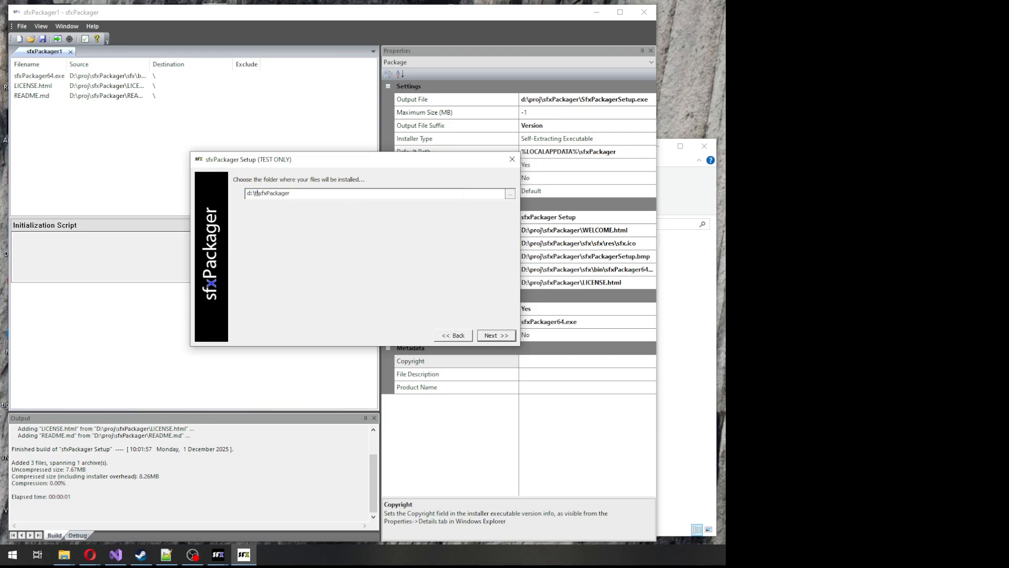
left_click(497, 340)
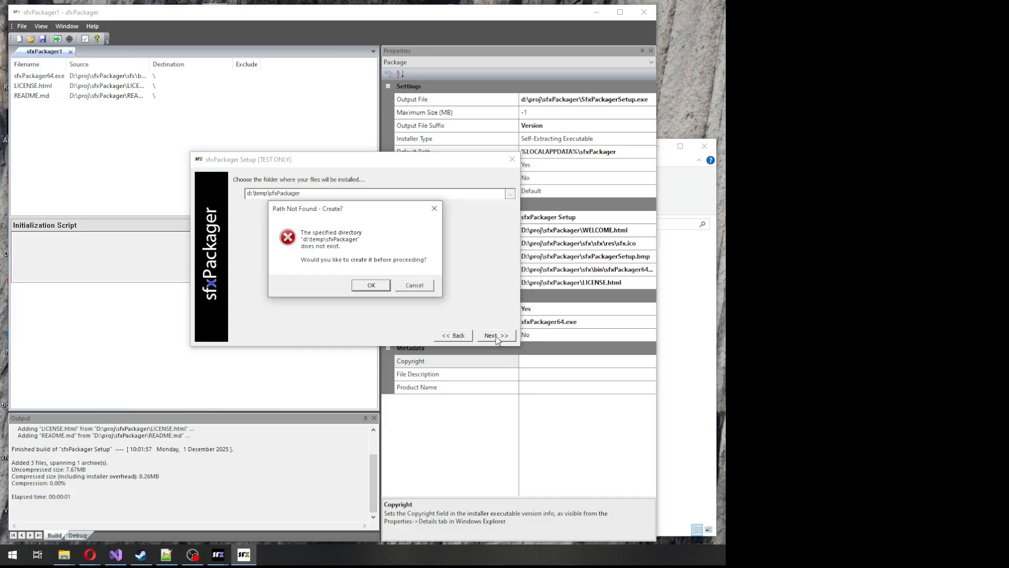
left_click(369, 286)
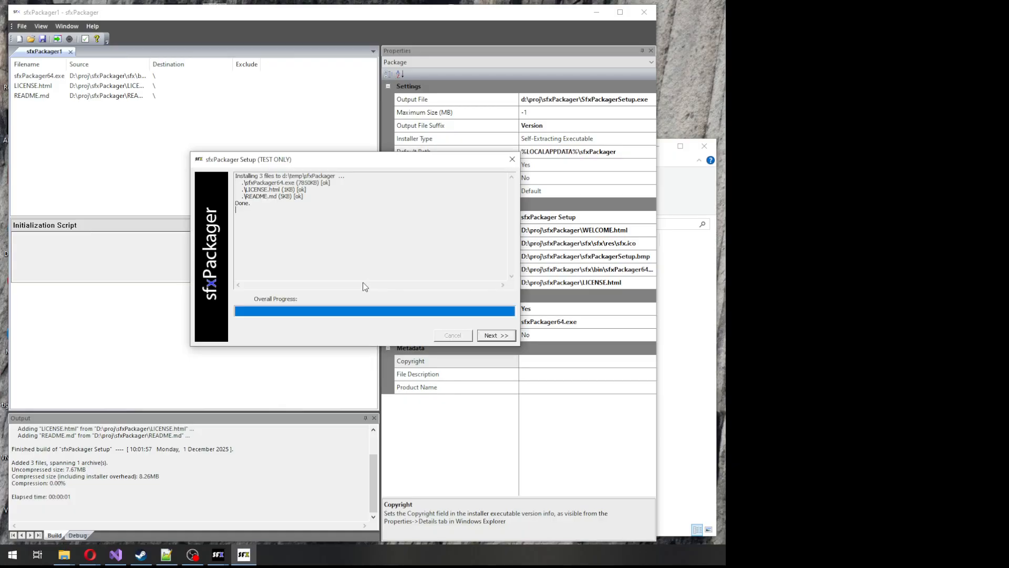
Proceed to the test installer's final page, toggle off running the command and exploring the install directory, and close the installer
left_click(494, 336)
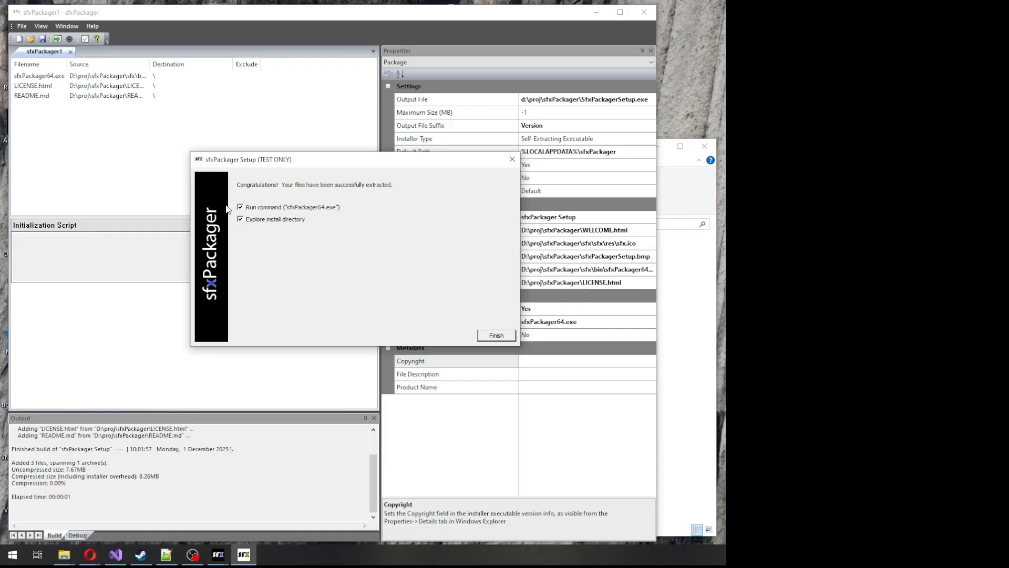
left_click_drag(417, 158, 265, 169)
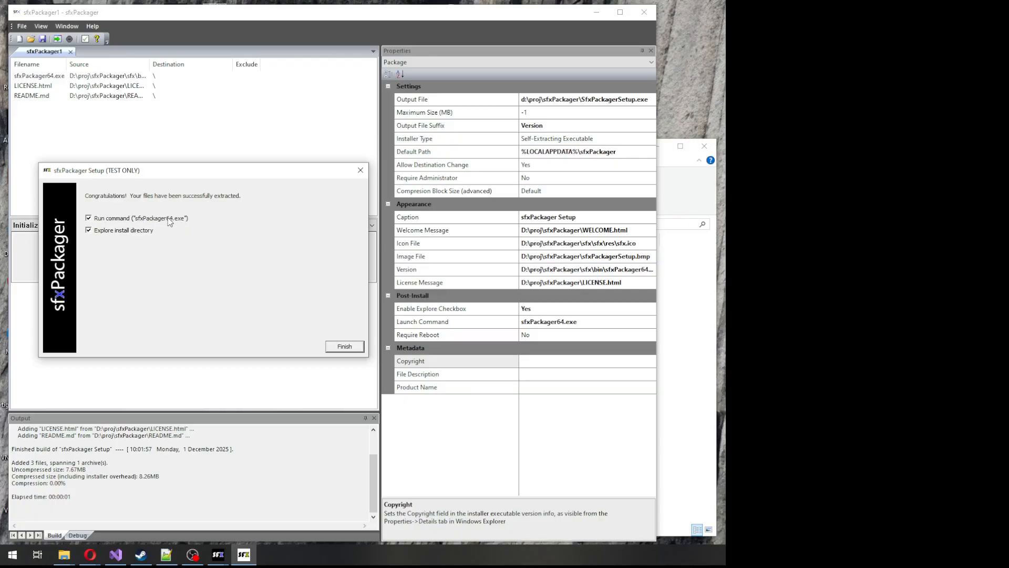
left_click(88, 218)
left_click(88, 230)
left_click(361, 170)
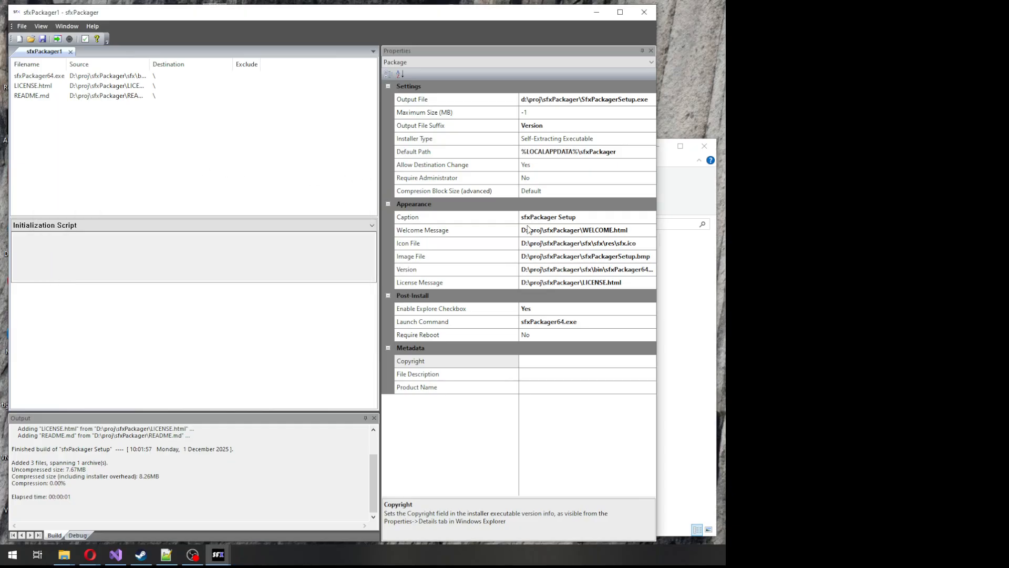
left_click(685, 278)
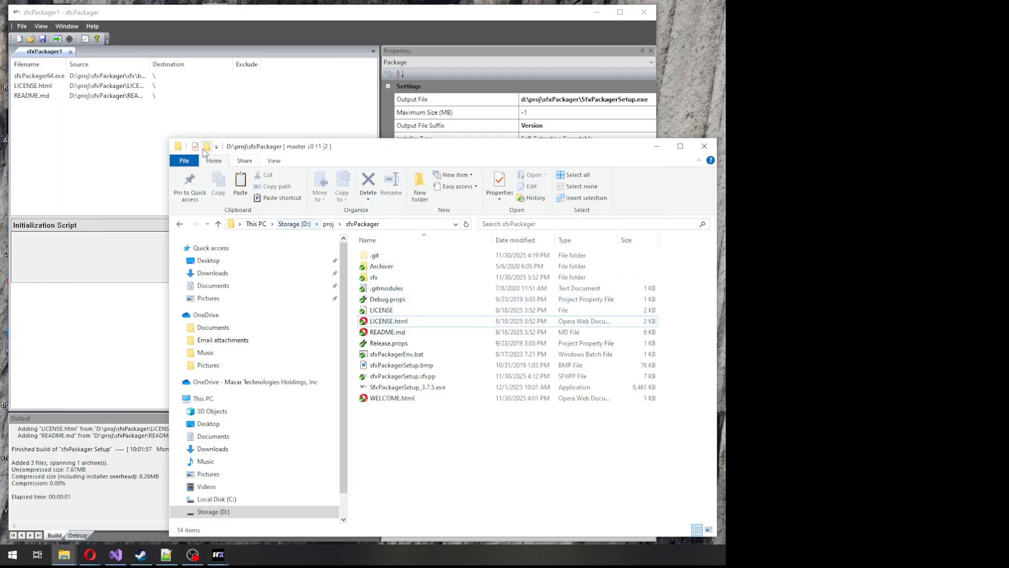
right_click(80, 130)
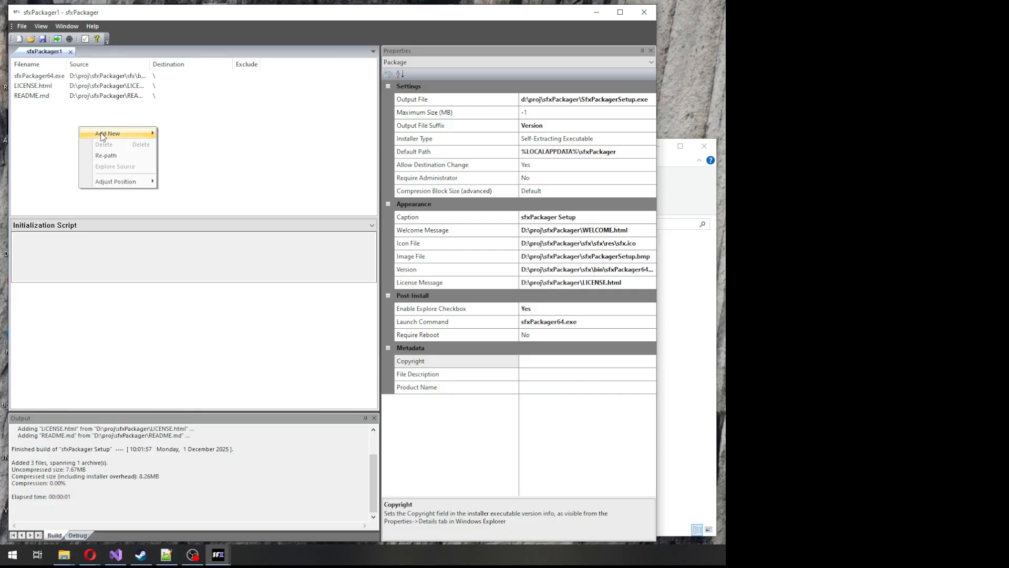
mouse_move(103, 135)
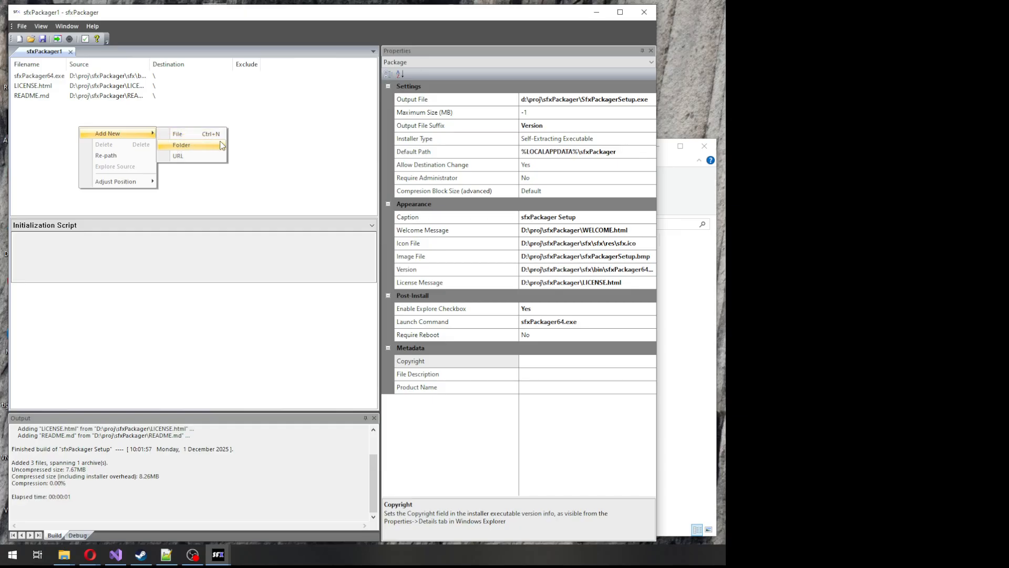
Add the res folder from D:\proj\sfxPackager\sfx\sfx to the package as a dynamic folder and widen the Source column
left_click(687, 341)
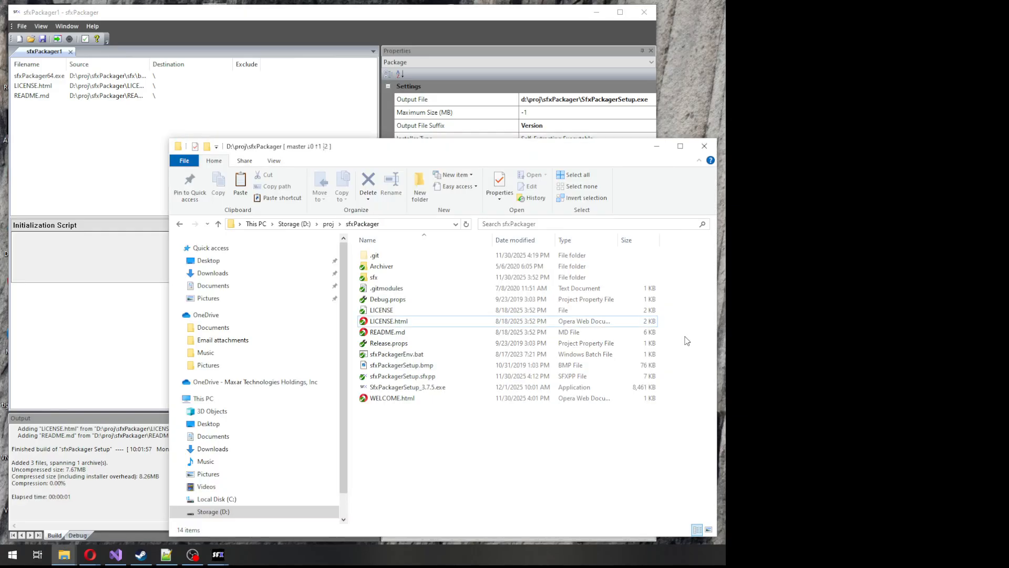
double_click(373, 279)
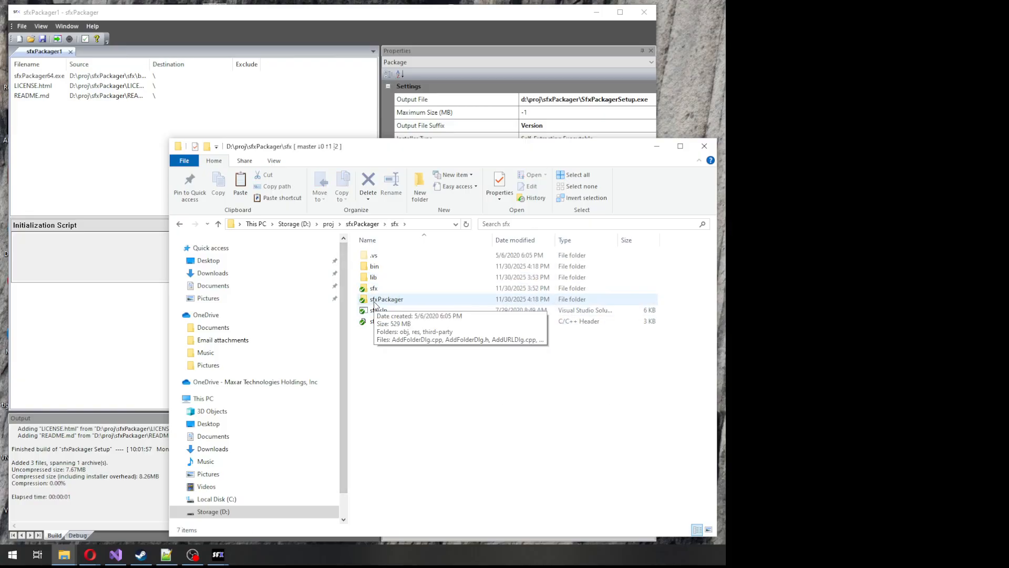
double_click(373, 289)
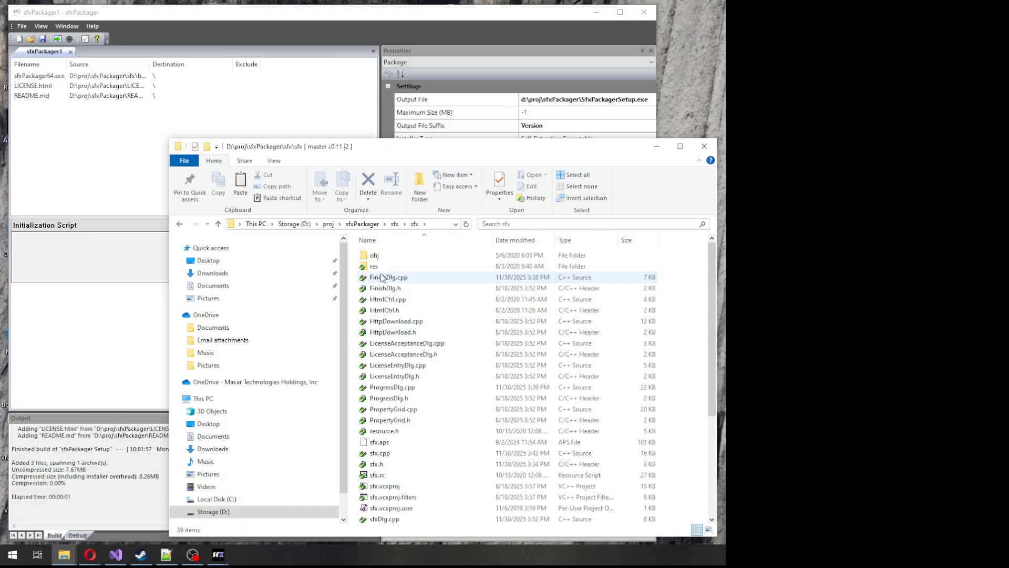
left_click_drag(374, 267, 91, 147)
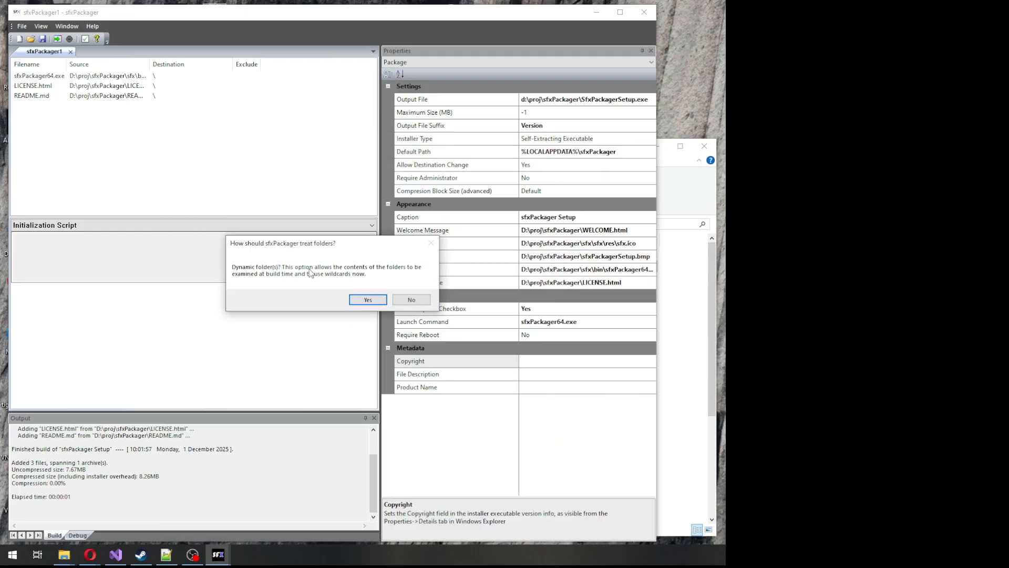
left_click(368, 300)
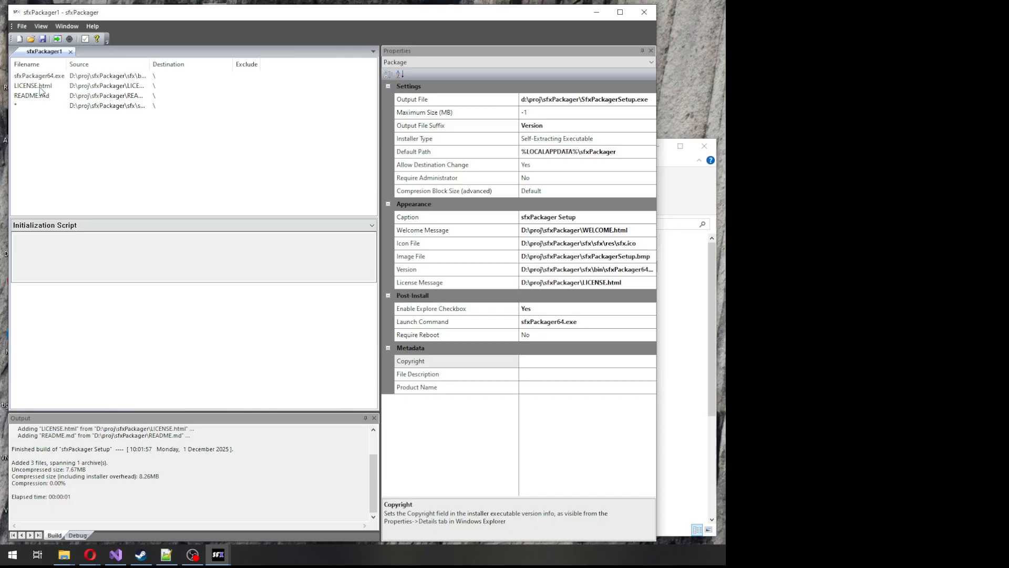
left_click_drag(150, 63, 192, 64)
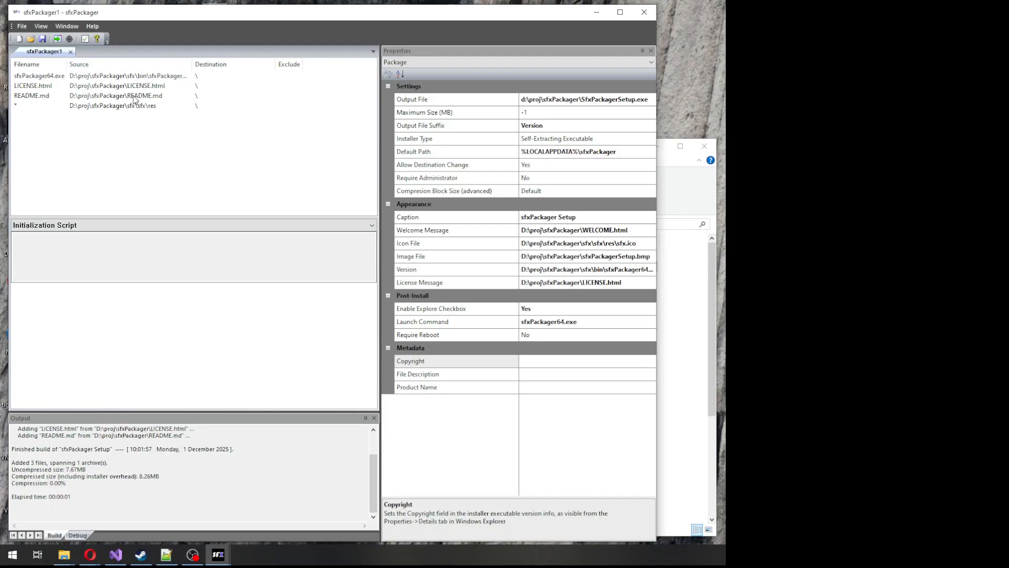
Show the file properties of the wildcard res folder entry and set its destination path to \res
left_click(453, 62)
left_click(415, 76)
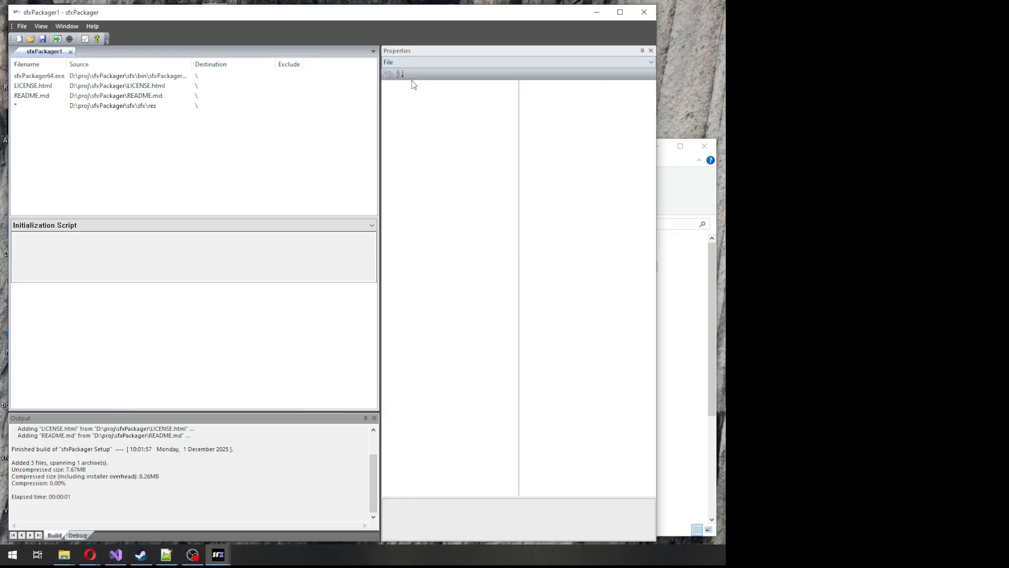
left_click(20, 107)
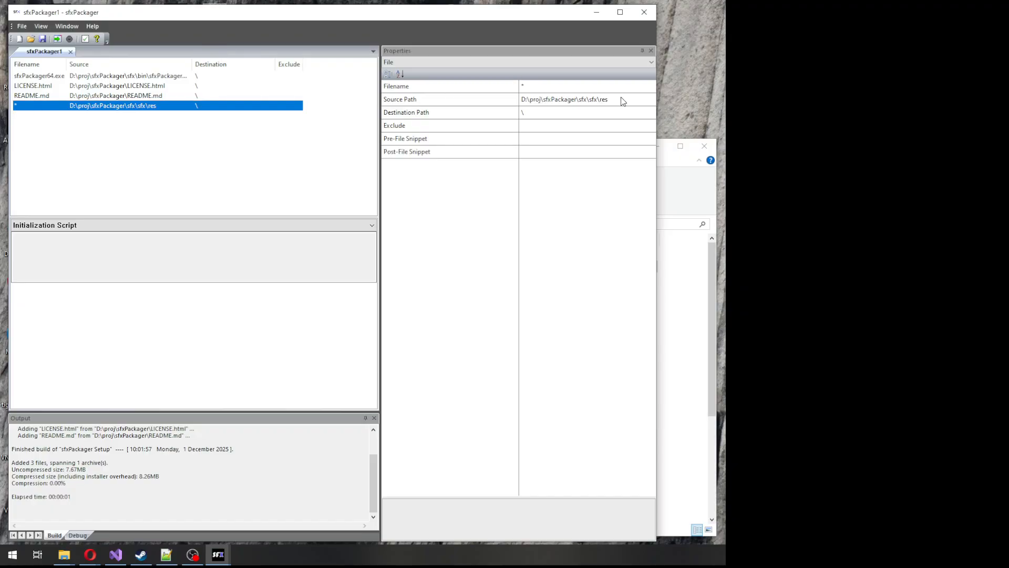
left_click(544, 112)
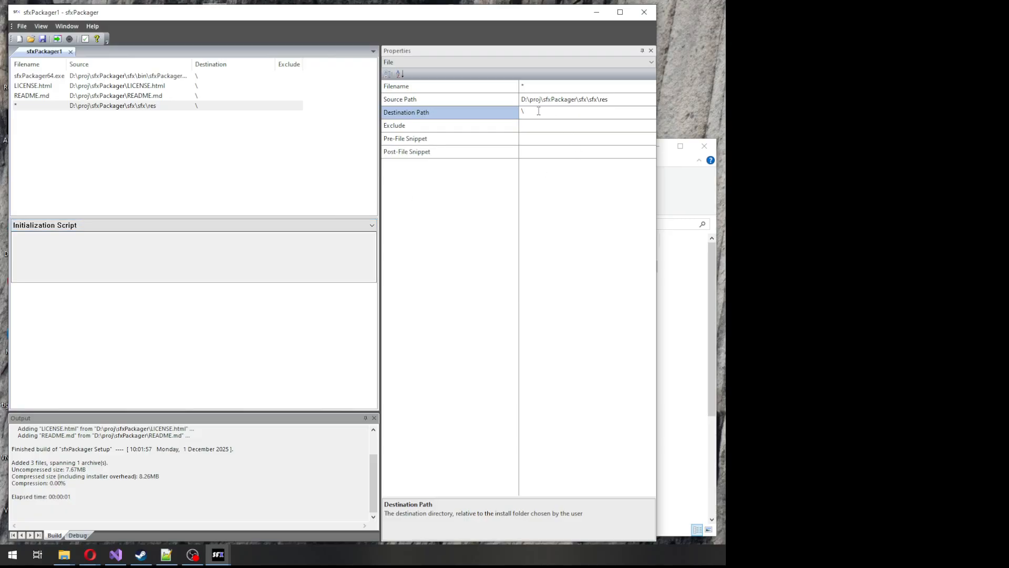
type("res")
key("Return")
left_click(168, 108)
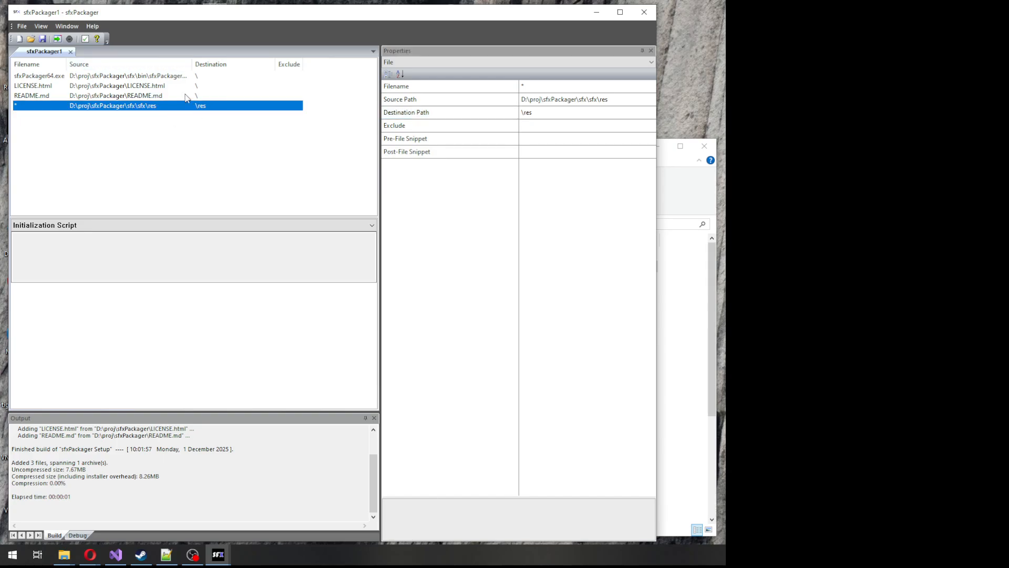
Set the res folder entry to exclude *.rc;*.bmp;*.ico
left_click(535, 124)
type("*")
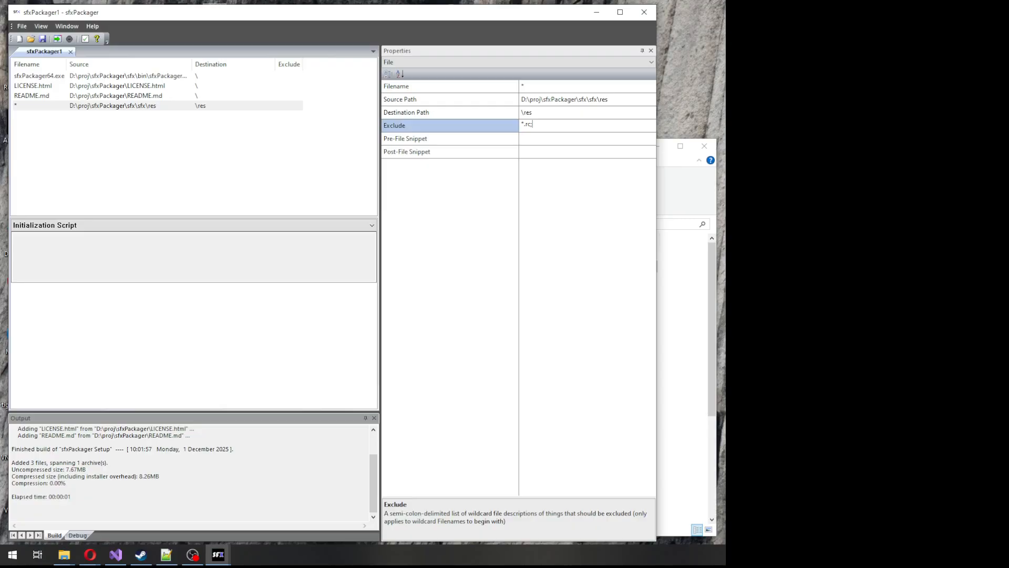
type(".rc;*.bmp;*.ico")
Build the installer and examine the build log for the files added from the res folder
left_click(58, 39)
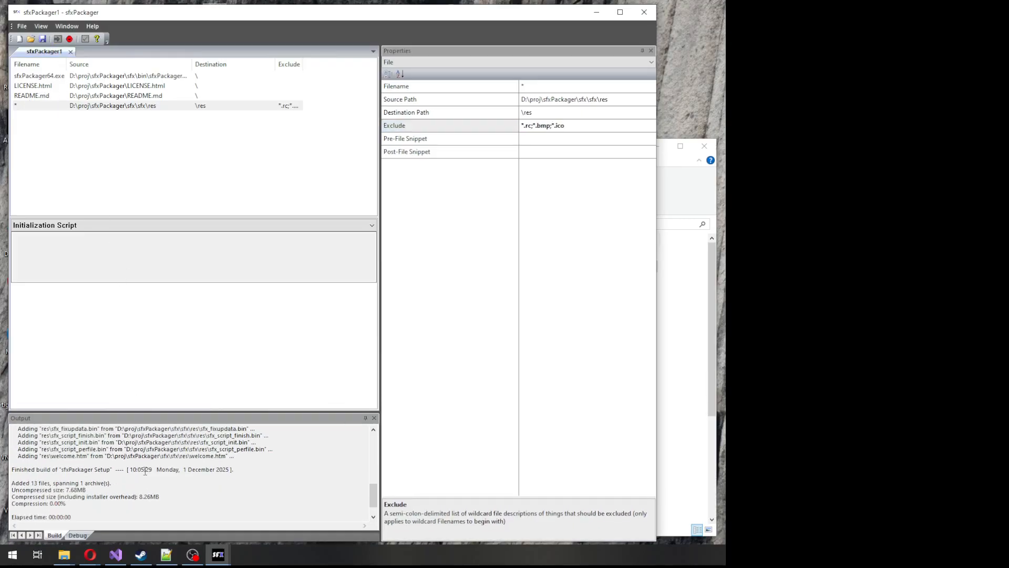
scroll(44, 448, "up", 1)
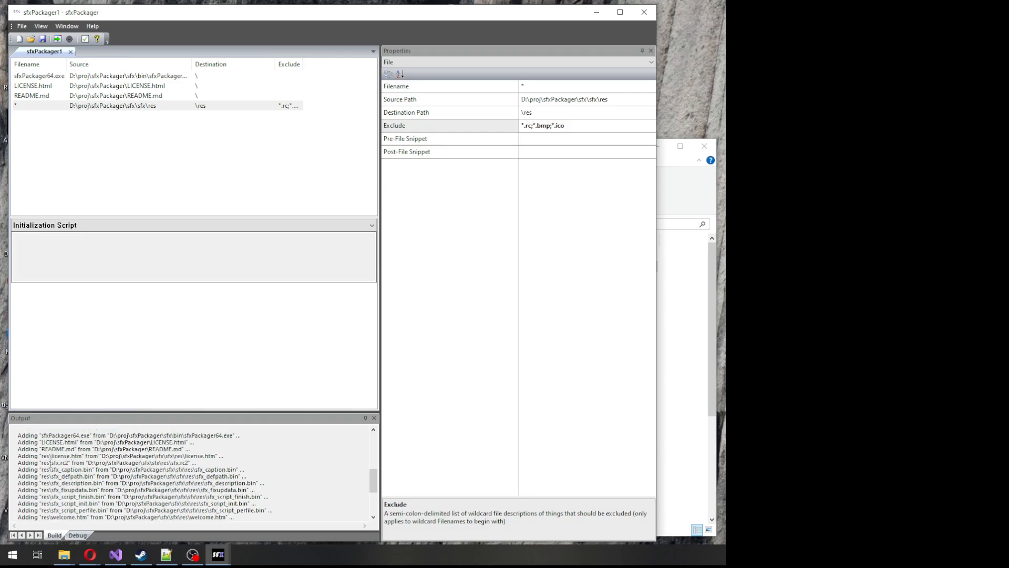
left_click_drag(56, 463, 71, 465)
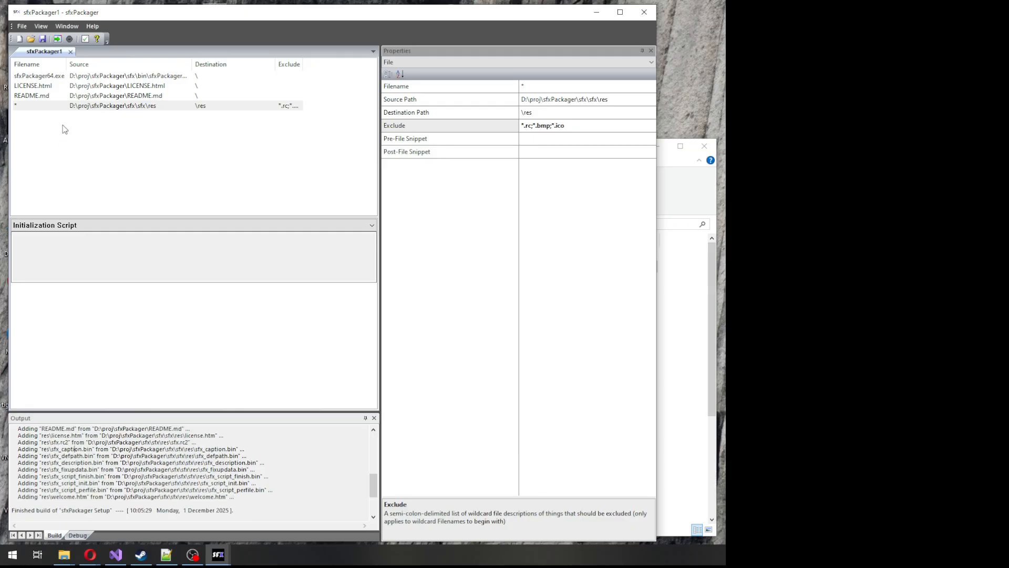
Delete the wildcard res folder entry from the package and select the README.md entry
right_click(104, 107)
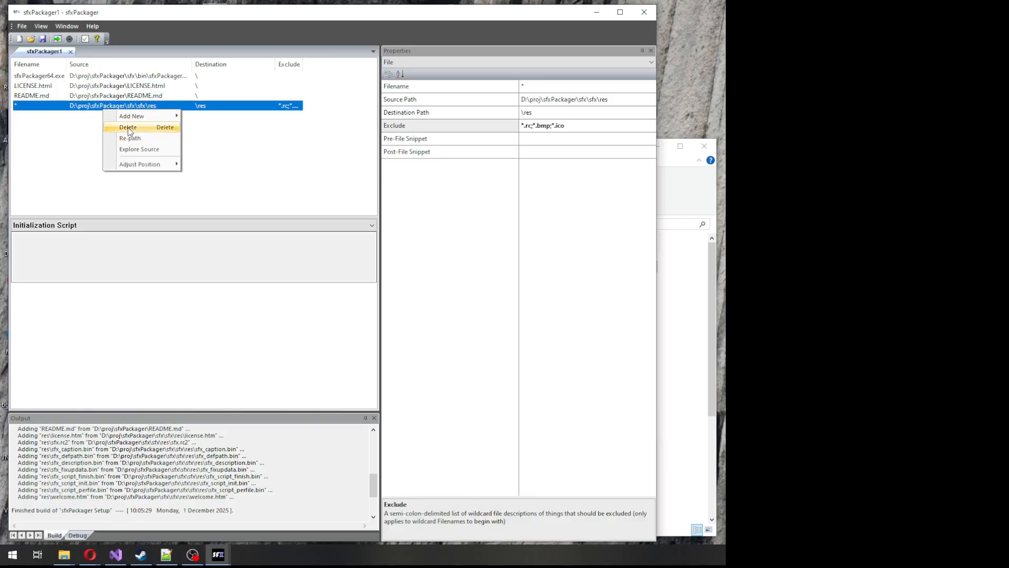
left_click(128, 127)
left_click(329, 296)
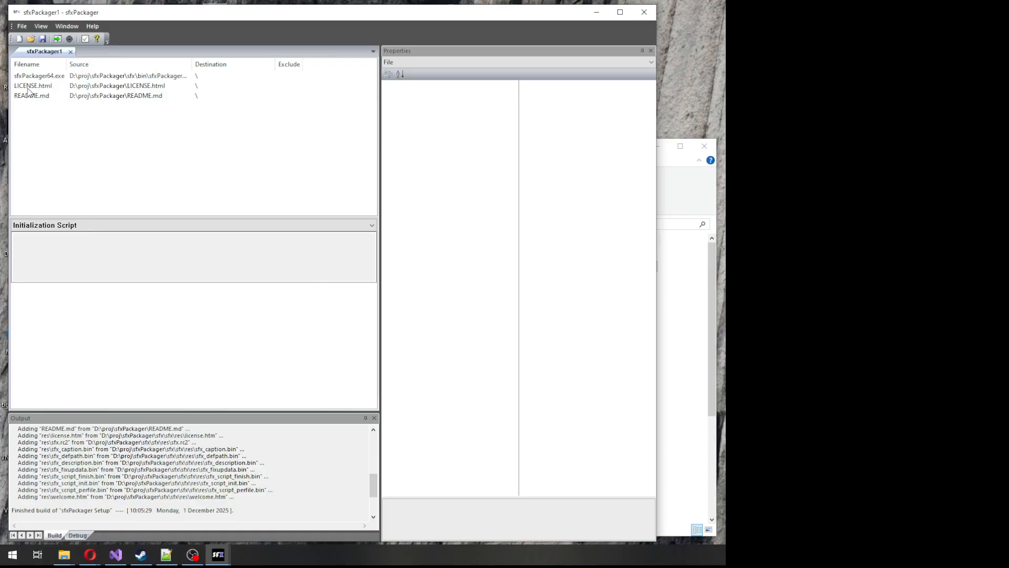
left_click(76, 96)
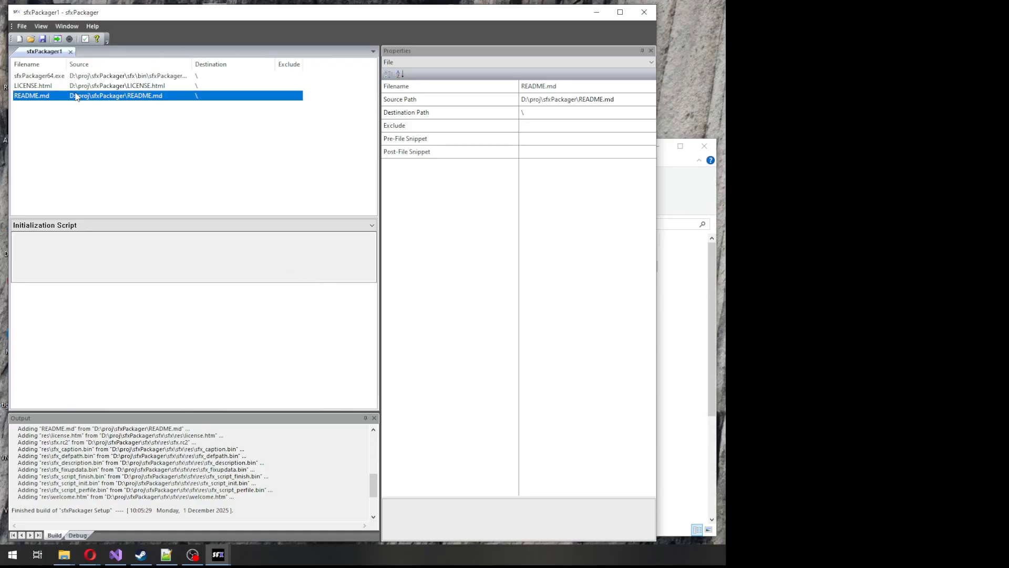